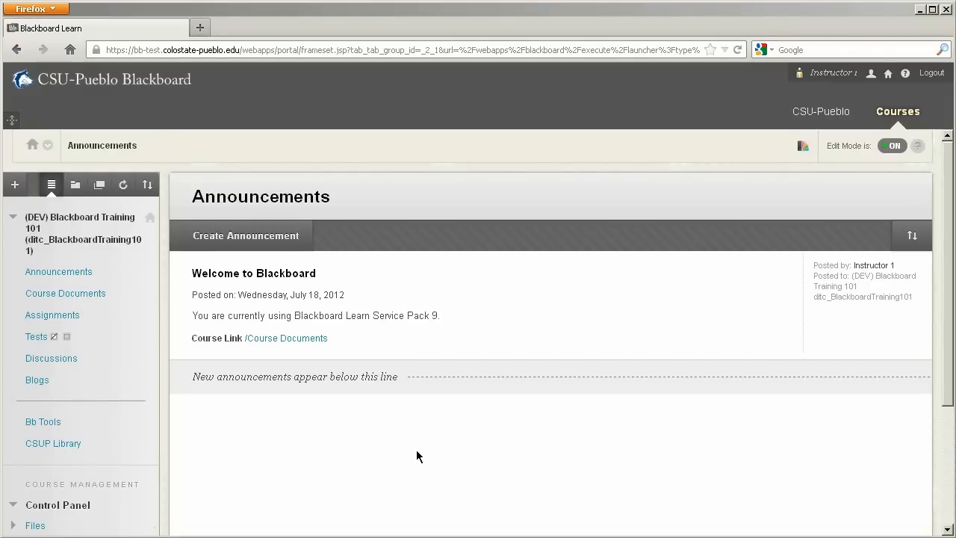
# Step: Open the Rubrics tool from the course's management tools
pyautogui.click(418, 453)
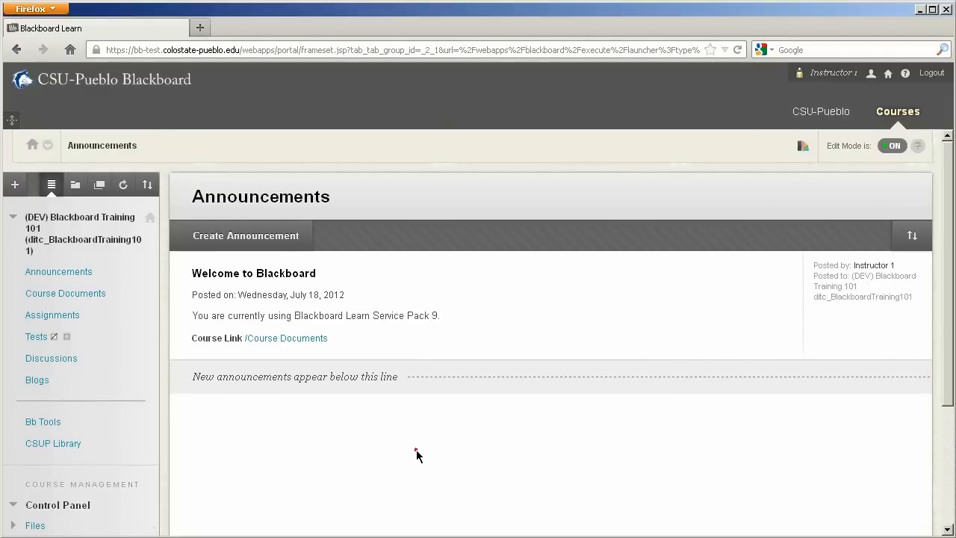
pyautogui.scroll(-4, 418, 453)
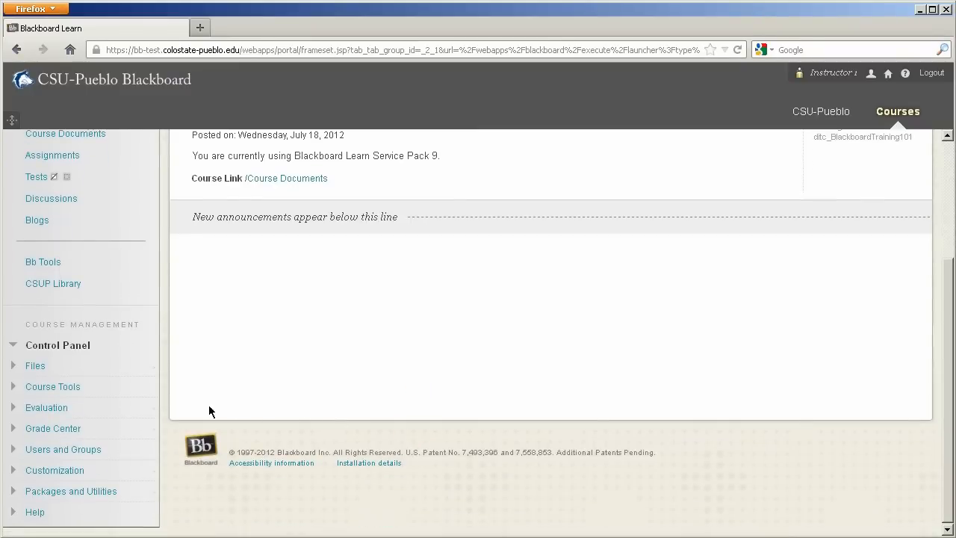
pyautogui.click(77, 388)
pyautogui.scroll(-4, 77, 394)
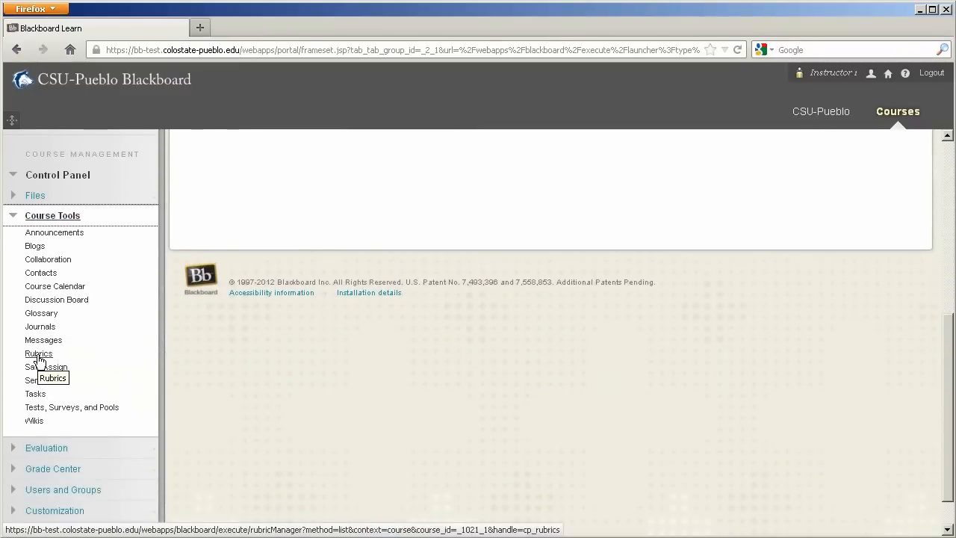
pyautogui.click(39, 355)
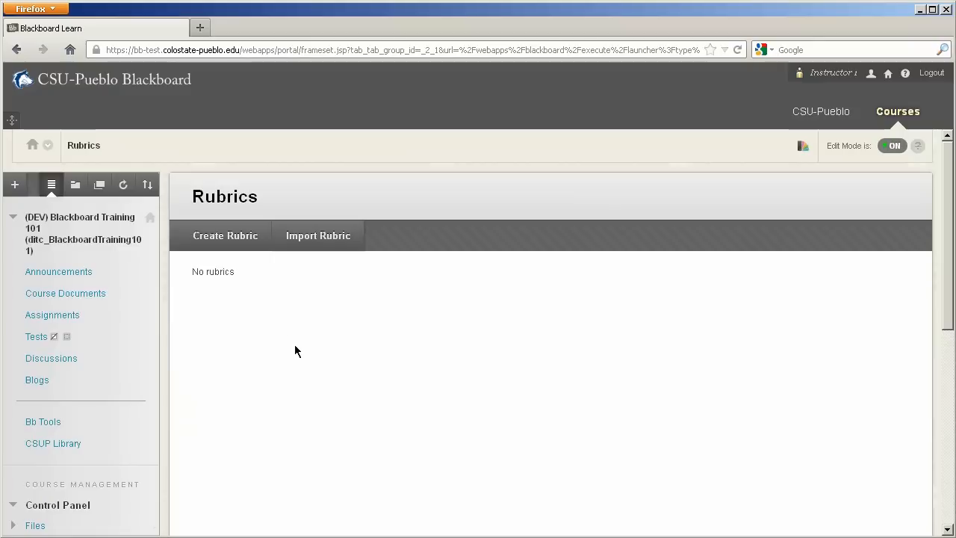
# Step: Start a new rubric and name it Rubic1, leaving the description empty
pyautogui.click(226, 246)
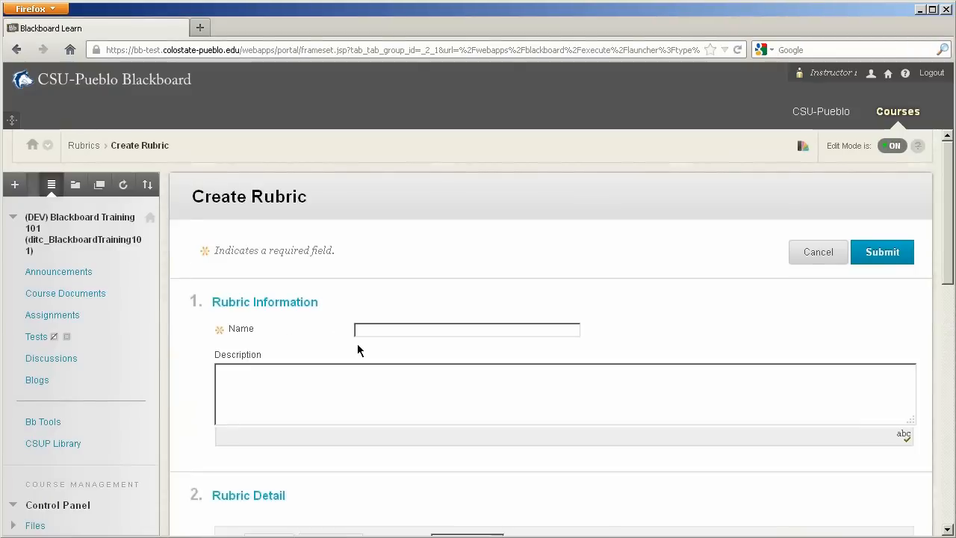
pyautogui.click(361, 330)
pyautogui.write('Rubric1')
pyautogui.click(364, 382)
# Step: Rename the Formatting criterion in the rubric grid to Design and save the new name
pyautogui.scroll(-8, 949, 255)
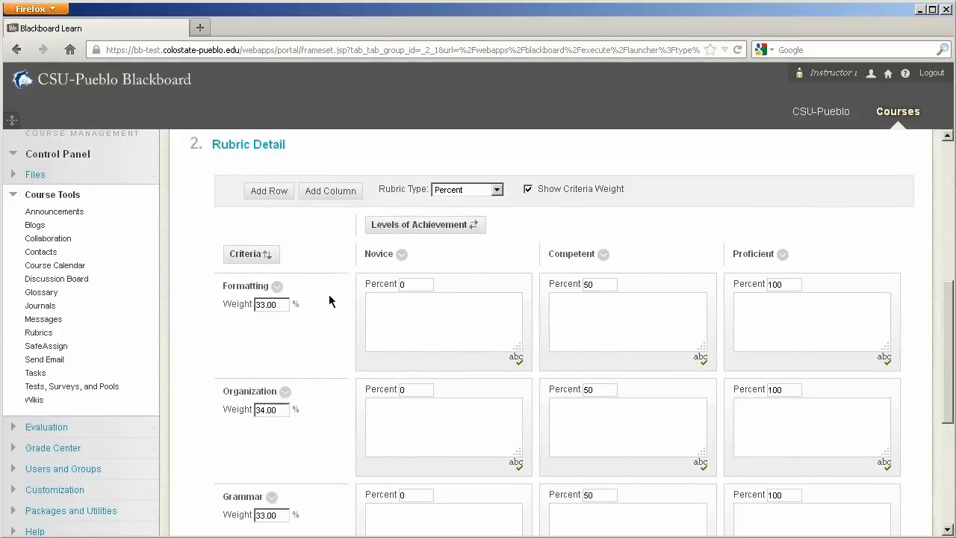
pyautogui.click(277, 286)
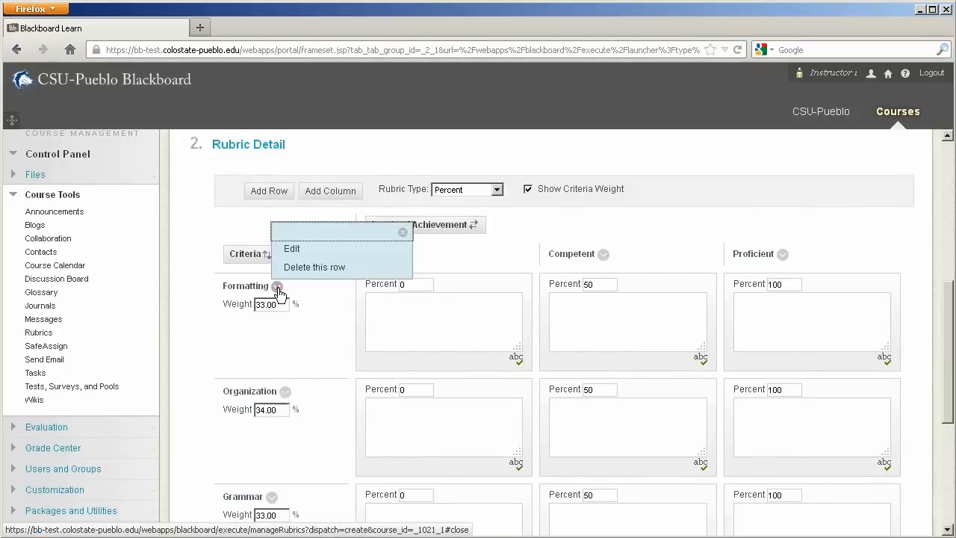
pyautogui.click(293, 251)
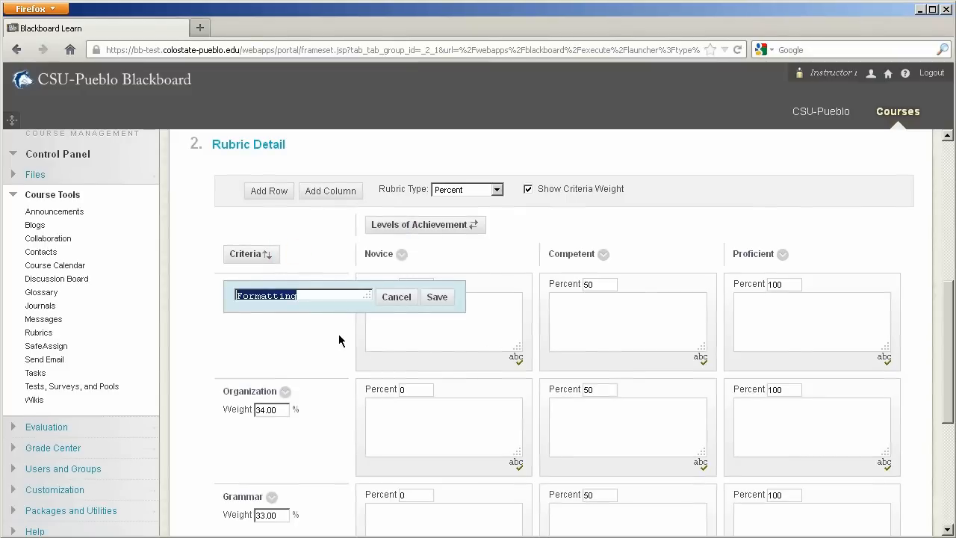
pyautogui.write('Design')
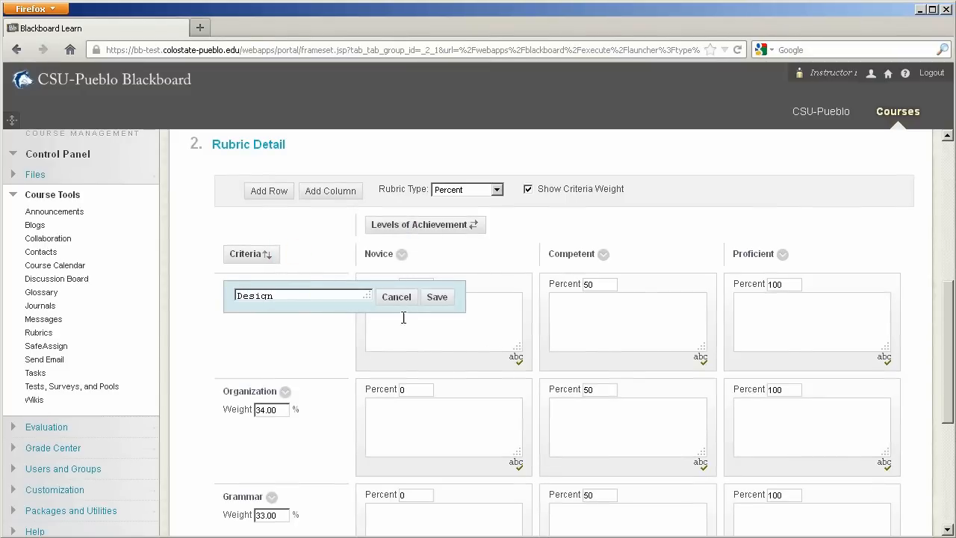
pyautogui.click(448, 299)
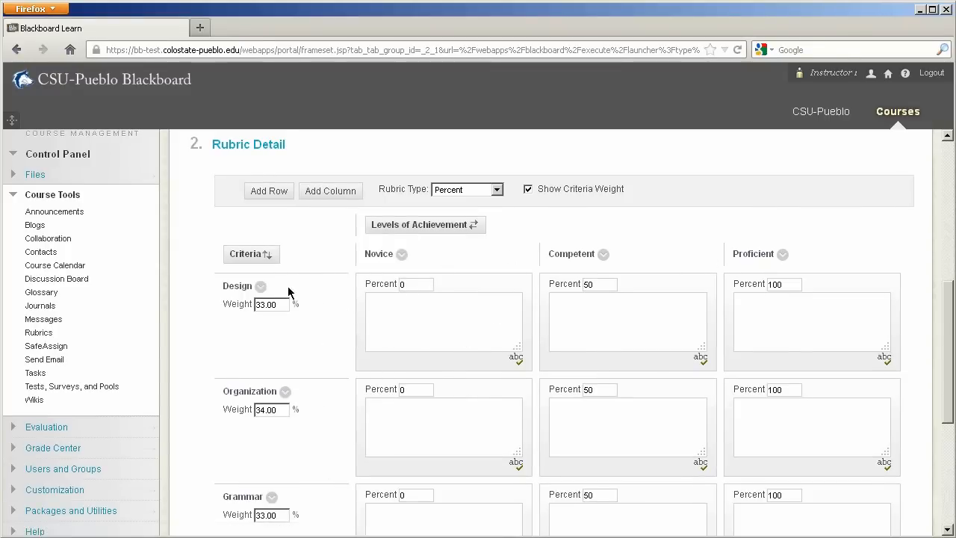
# Step: Check the edit and delete options available for the Design row and the Novice column
pyautogui.click(261, 287)
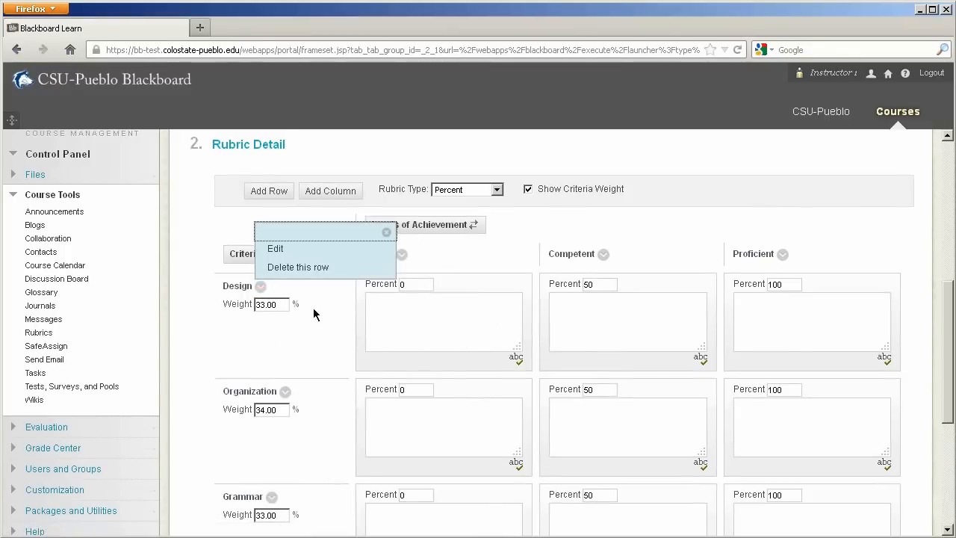
pyautogui.click(386, 233)
pyautogui.click(402, 256)
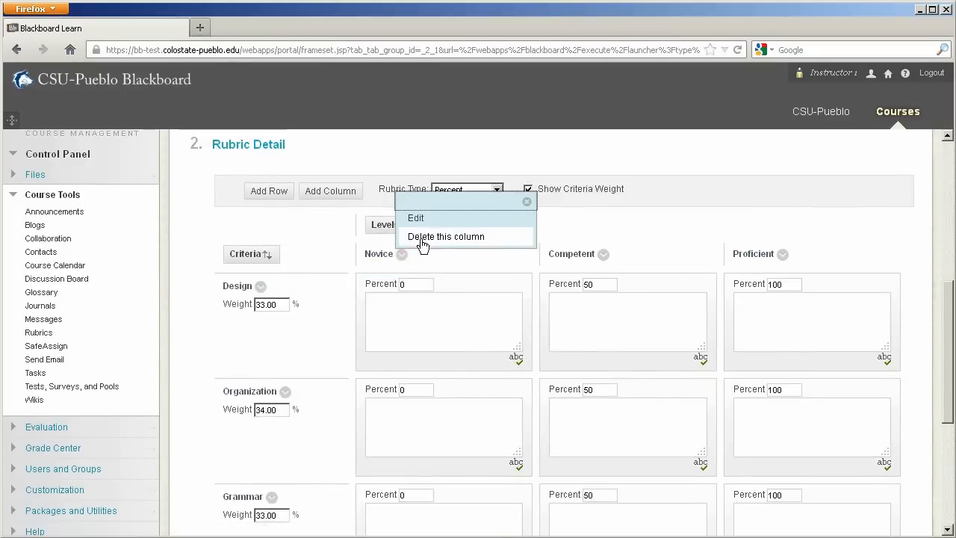
pyautogui.click(531, 203)
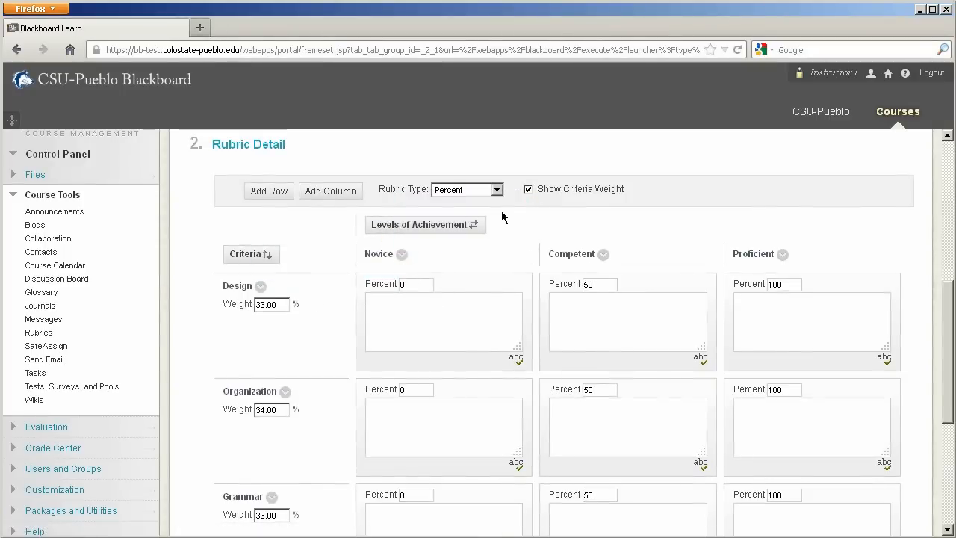
# Step: Try the No Points and Points rubric types, checking the Design row's points fields for each achievement level
pyautogui.click(497, 191)
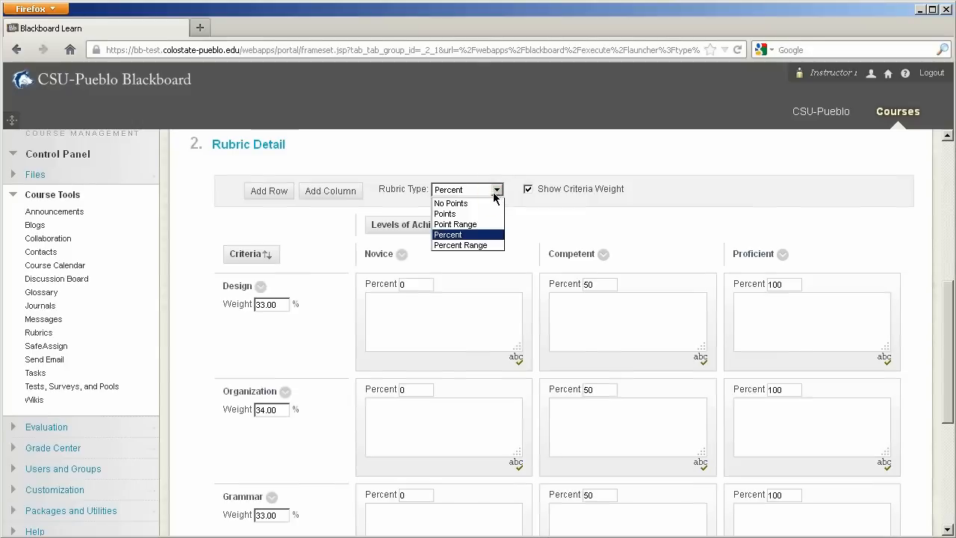
pyautogui.click(472, 202)
pyautogui.click(498, 191)
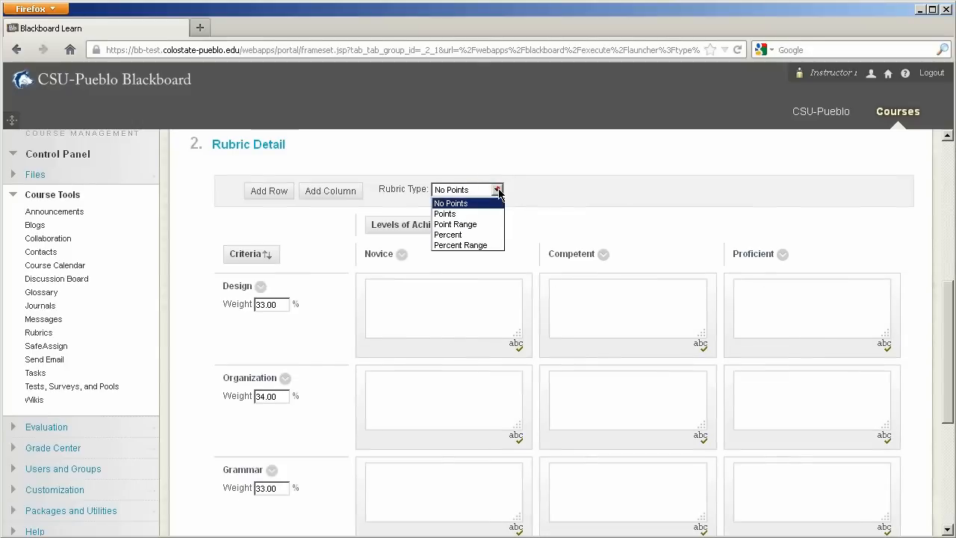
pyautogui.click(484, 214)
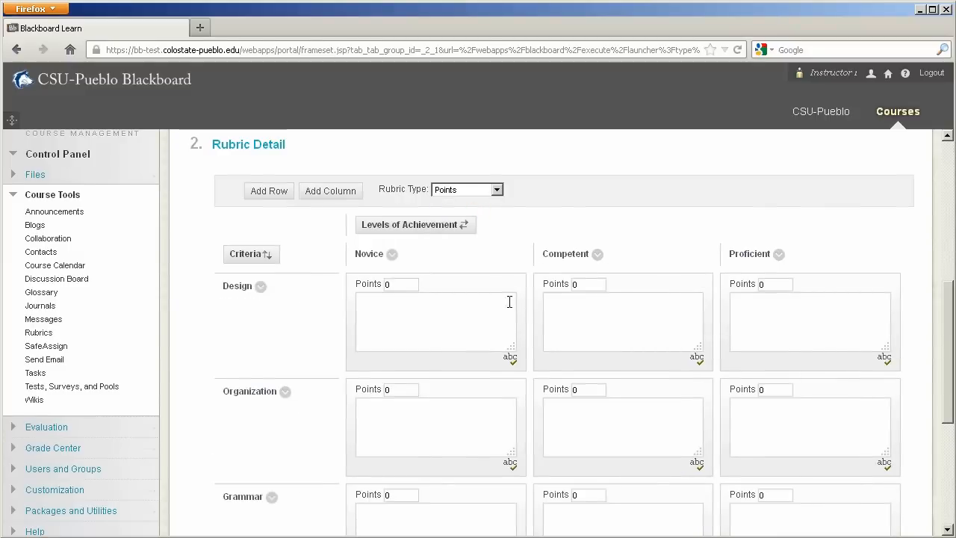
pyautogui.moveTo(398, 284); pyautogui.dragTo(380, 287)
pyautogui.click(588, 282)
pyautogui.click(773, 282)
# Step: Try the Point Range rubric type and look over the resulting grid
pyautogui.click(496, 190)
pyautogui.click(459, 222)
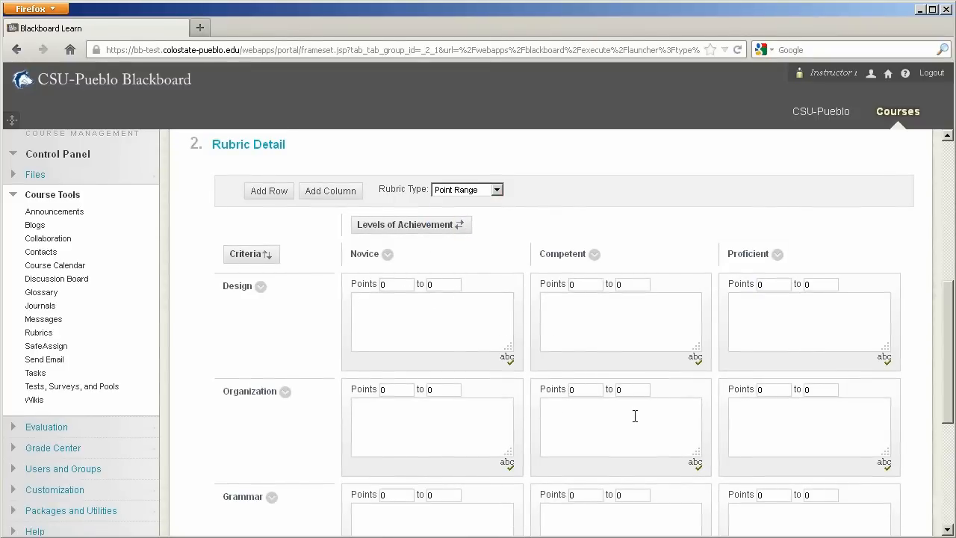
pyautogui.scroll(-5, 634, 416)
pyautogui.scroll(5, 635, 416)
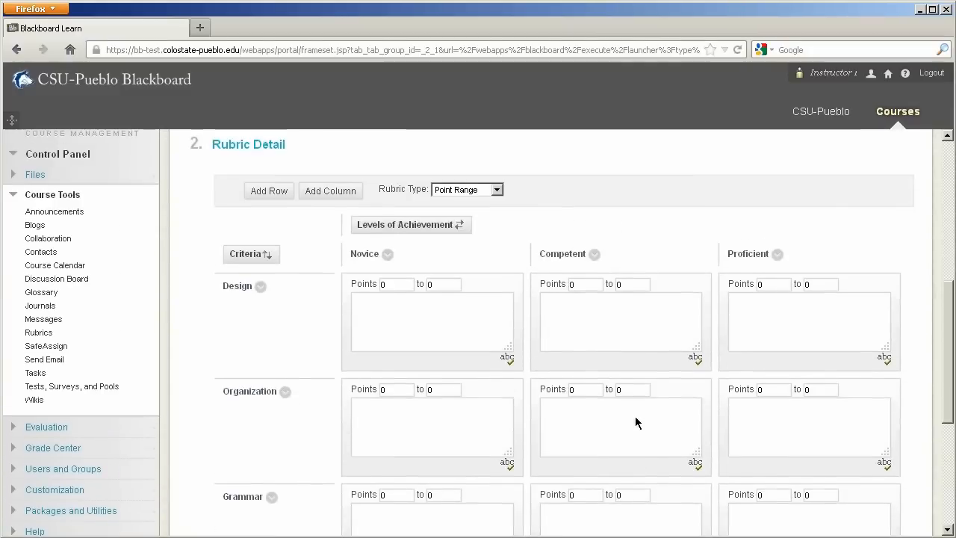
# Step: Try the Percent and Percent Range rubric types to compare their layouts
pyautogui.click(497, 190)
pyautogui.click(478, 234)
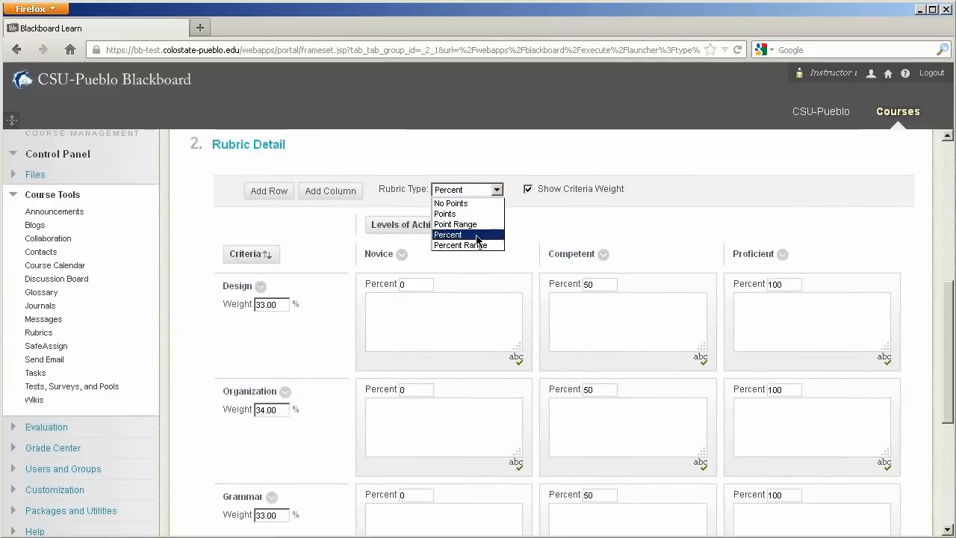
pyautogui.click(477, 235)
pyautogui.click(497, 190)
pyautogui.click(476, 253)
pyautogui.click(496, 190)
pyautogui.click(463, 246)
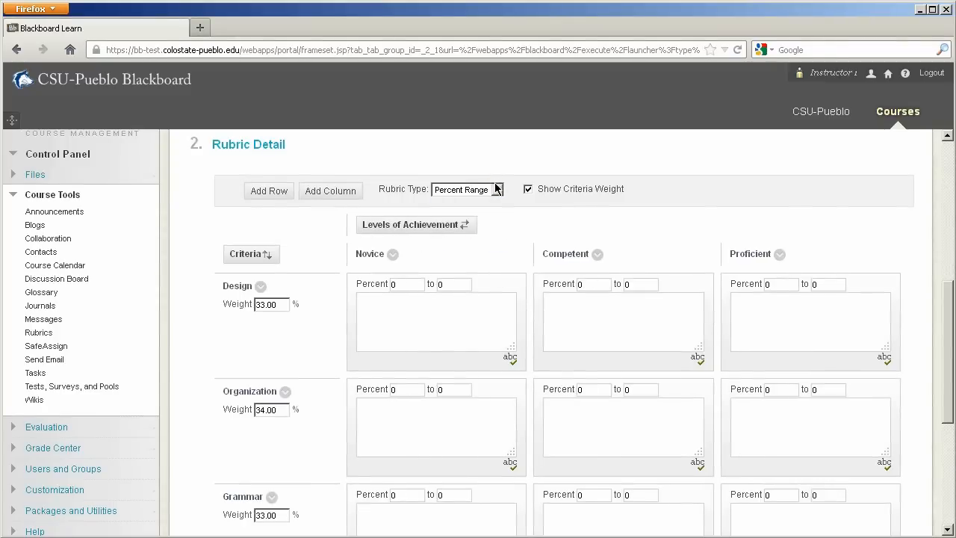
# Step: Set the rubric type to Point Range and give Design's Novice level a range of 0 to 5 points
pyautogui.click(497, 190)
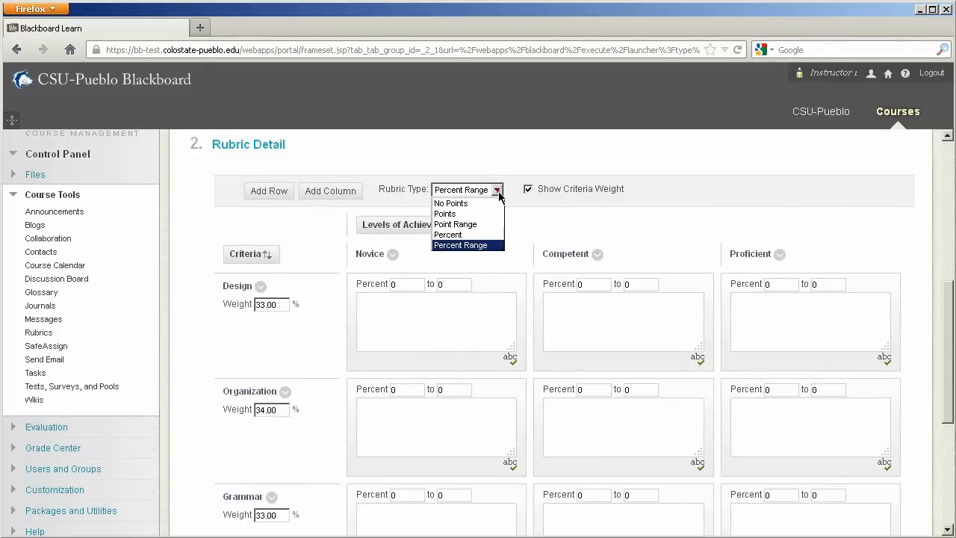
pyautogui.click(467, 224)
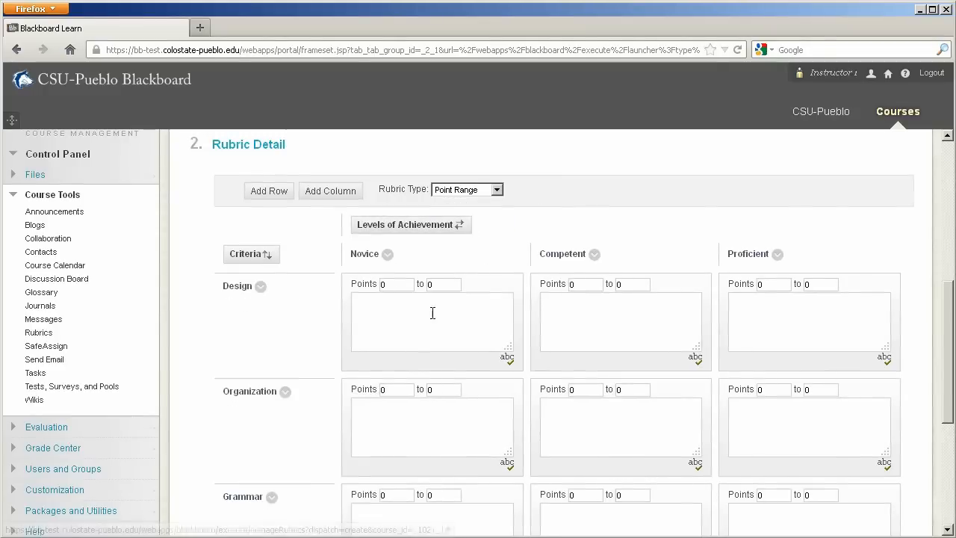
pyautogui.doubleClick(396, 287)
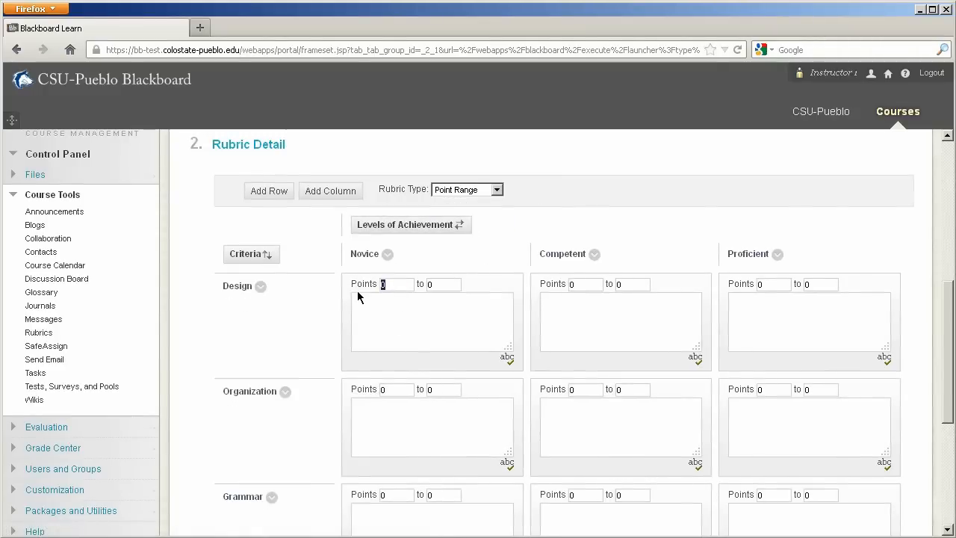
pyautogui.doubleClick(431, 285)
pyautogui.write('5')
# Step: Set Design's Competent level to 5 to 10 points and its Proficient level to 10 to 15 points
pyautogui.doubleClick(585, 285)
pyautogui.write('5')
pyautogui.press('Tab')
pyautogui.write('10')
pyautogui.click(767, 284)
# Step: Set the Organization ranges to 0 to 5 points for Novice, 5 to 10 for Competent and 10 to 15 for Proficient
pyautogui.write('10')
pyautogui.click(821, 284)
pyautogui.write('15')
pyautogui.click(384, 389)
pyautogui.press('Tab')
pyautogui.write('5')
pyautogui.click(589, 389)
pyautogui.write('5')
pyautogui.press('Tab')
pyautogui.write('10')
pyautogui.press('Tab')
# Step: Set the Grammar ranges to 0–5 points for Novice, 5–10 for Competent and 10–15 for Proficient, and submit the rubric
pyautogui.write('10')
pyautogui.press('Tab')
pyautogui.write('15')
pyautogui.scroll(-2, 695, 406)
pyautogui.click(383, 412)
pyautogui.press('Tab')
pyautogui.write('5')
pyautogui.click(586, 410)
pyautogui.write('10')
pyautogui.press('Tab')
pyautogui.write('15')
pyautogui.scroll(-3, 769, 433)
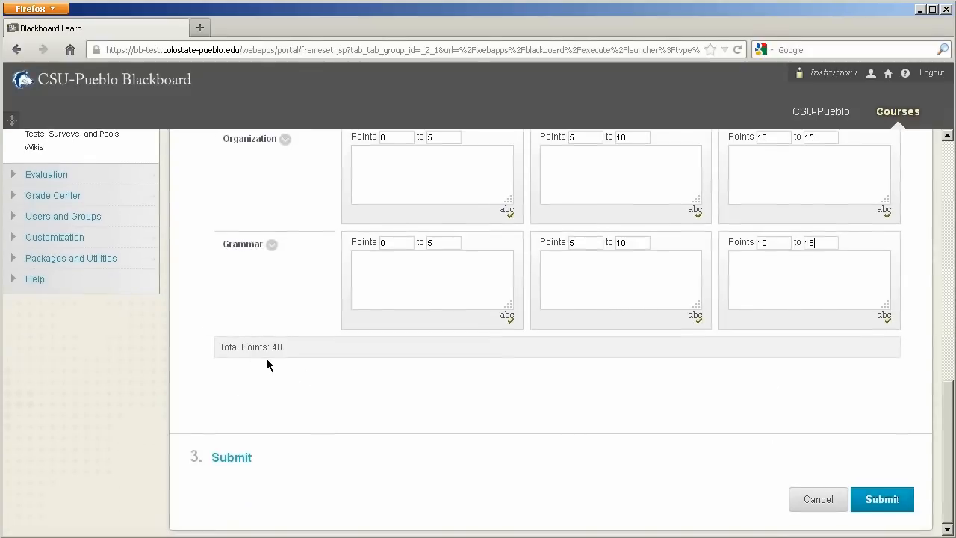
pyautogui.click(882, 507)
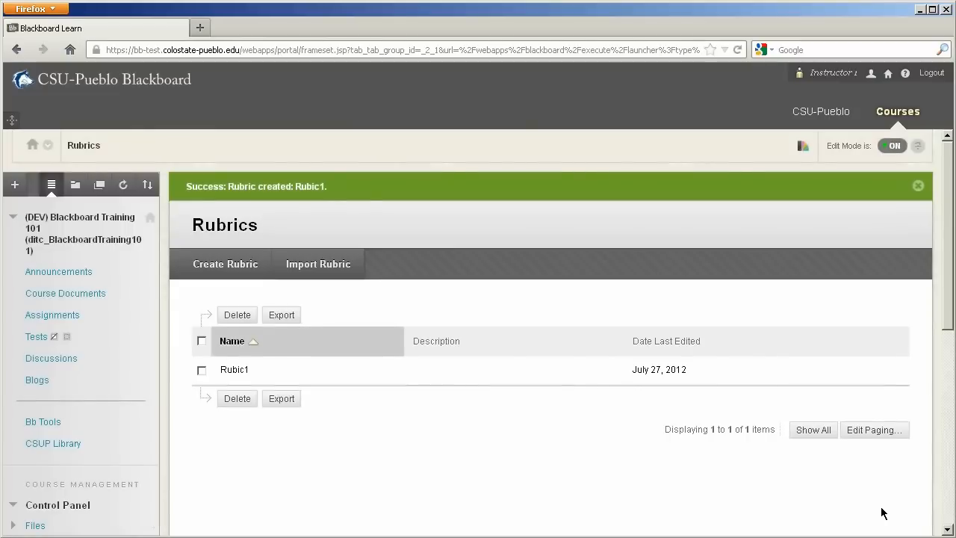
# Step: Open Rubic1 for editing, review its criteria and point ranges, and leave without submitting changes
pyautogui.click(257, 371)
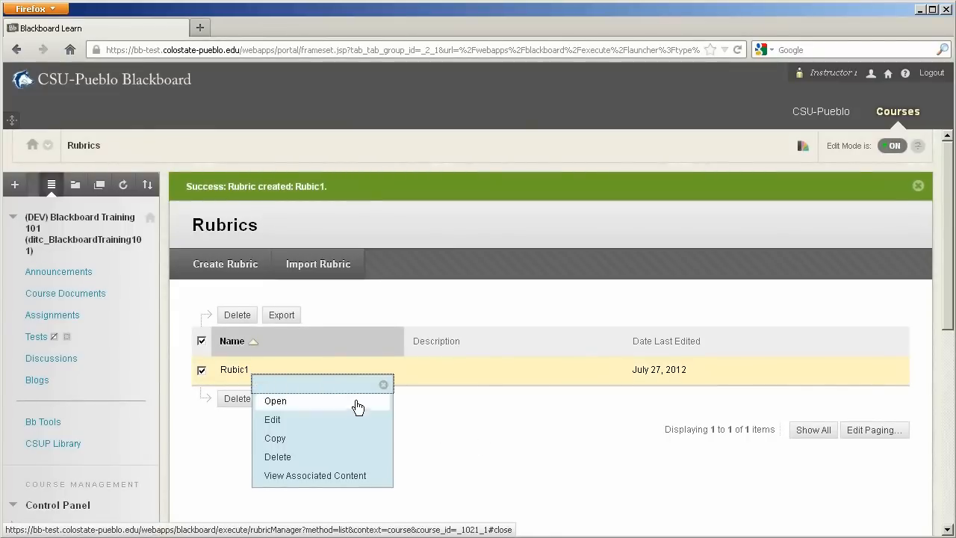
pyautogui.click(335, 420)
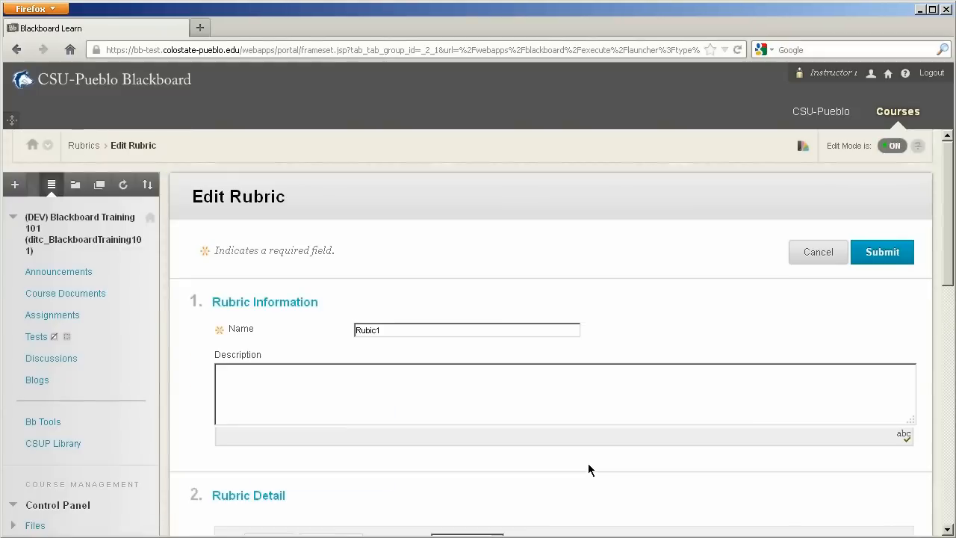
pyautogui.scroll(-5, 604, 455)
pyautogui.scroll(-3, 525, 209)
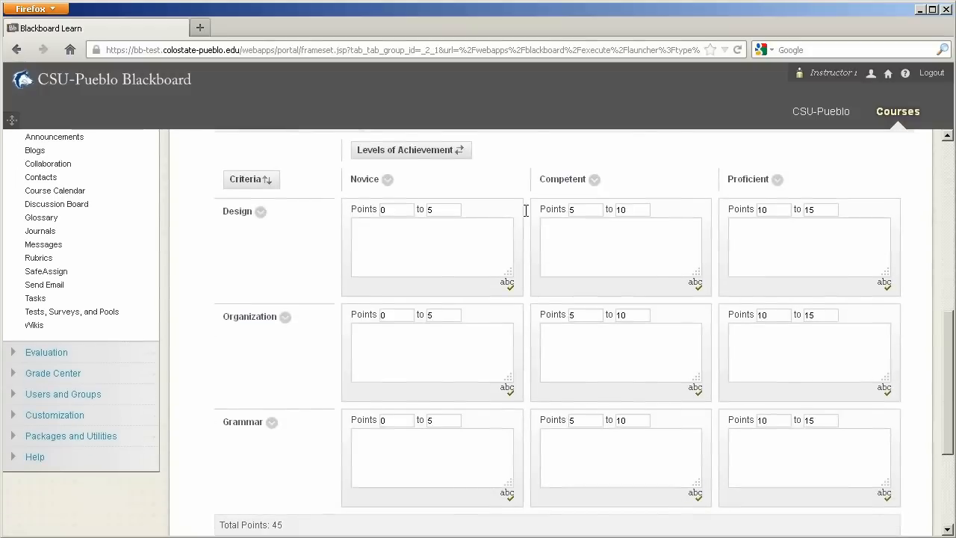
pyautogui.scroll(-4, 727, 397)
pyautogui.scroll(4, 732, 432)
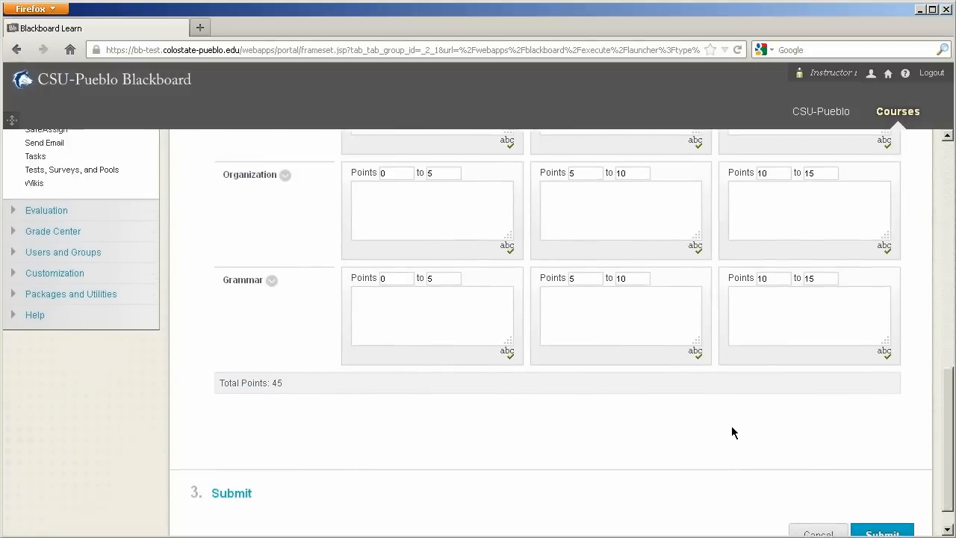
pyautogui.scroll(-4, 731, 431)
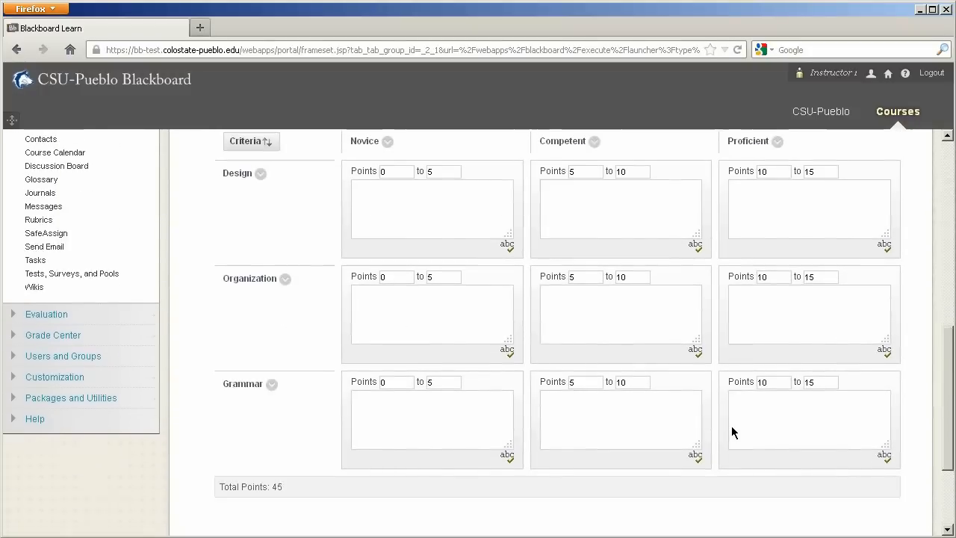
pyautogui.click(817, 505)
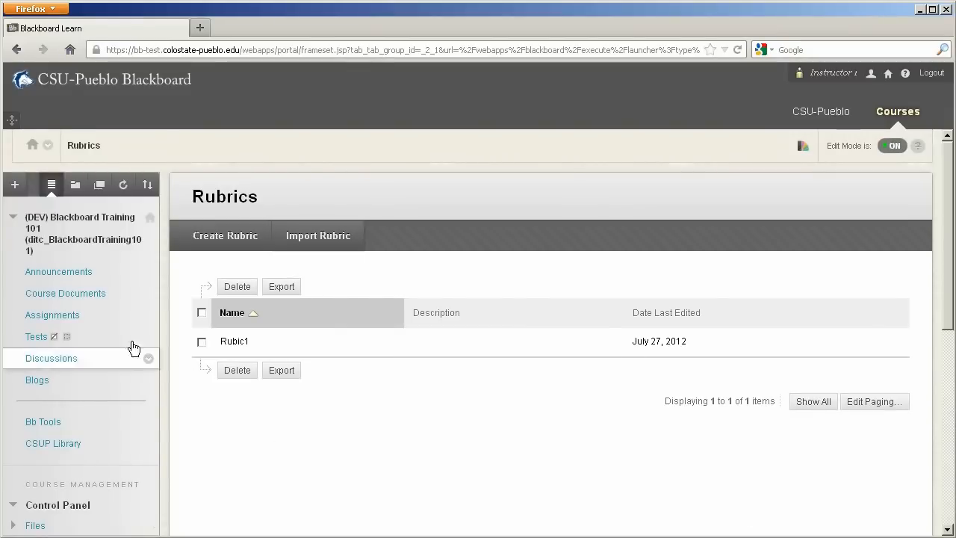
# Step: Start a new assignment in the course's Assignments area and name it Assignment #2
pyautogui.click(31, 318)
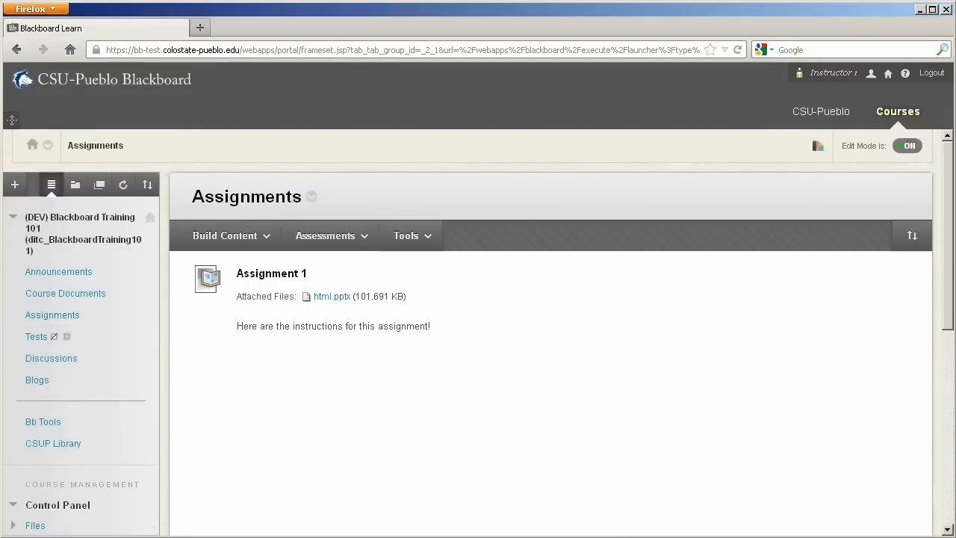
pyautogui.click(326, 235)
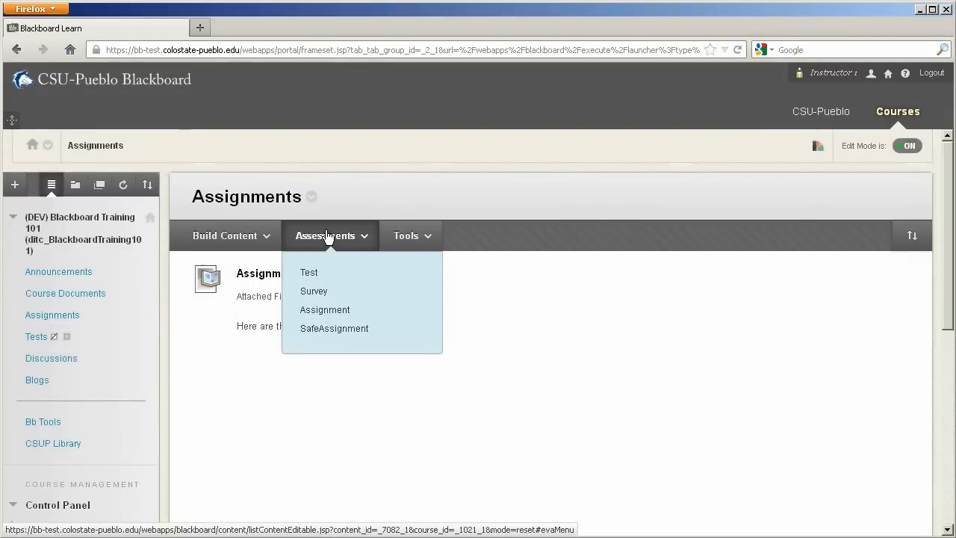
pyautogui.click(333, 312)
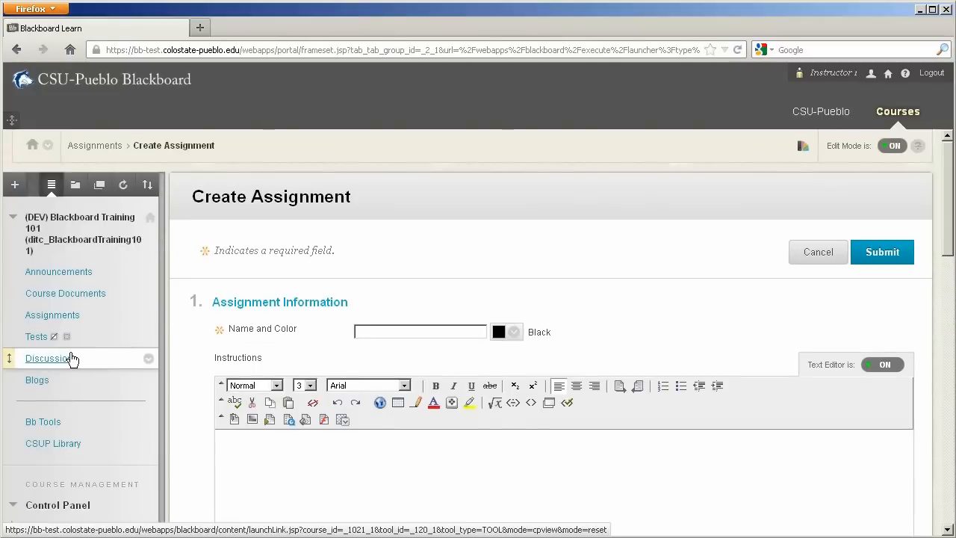
pyautogui.write('Assignment')
pyautogui.scroll(-2, 490, 448)
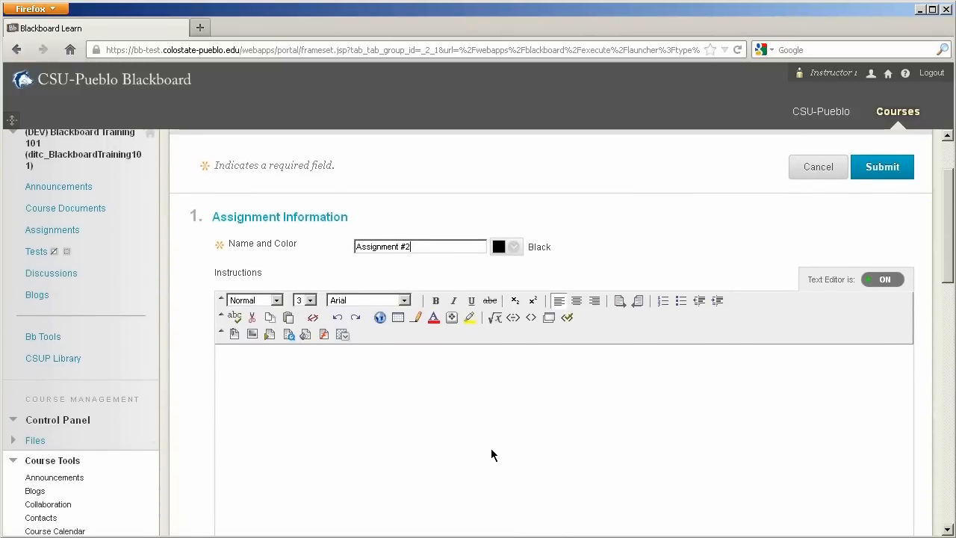
pyautogui.scroll(-4, 490, 448)
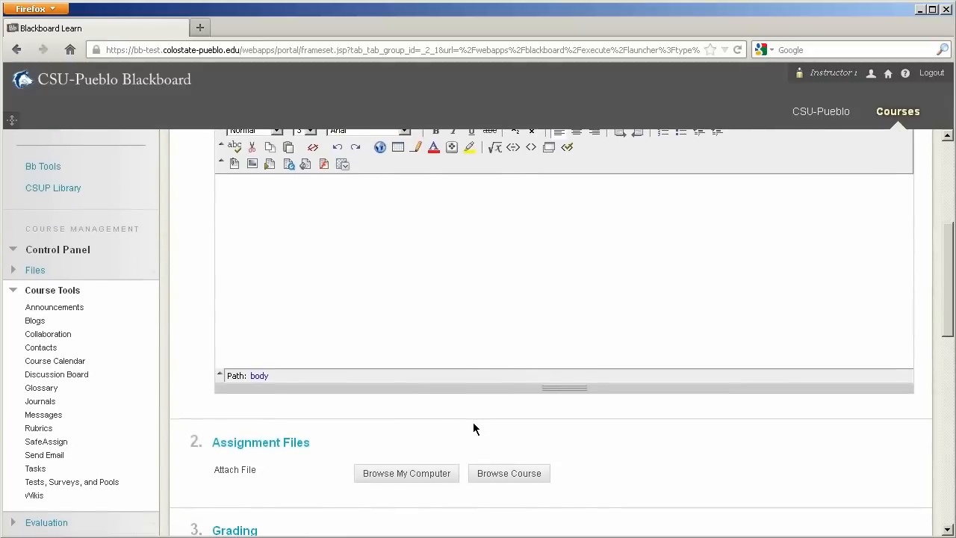
# Step: Attach the existing rubric Rubic1 to Assignment #2 and assign its maximum points as the points possible
pyautogui.click(403, 277)
pyautogui.scroll(-1, 666, 442)
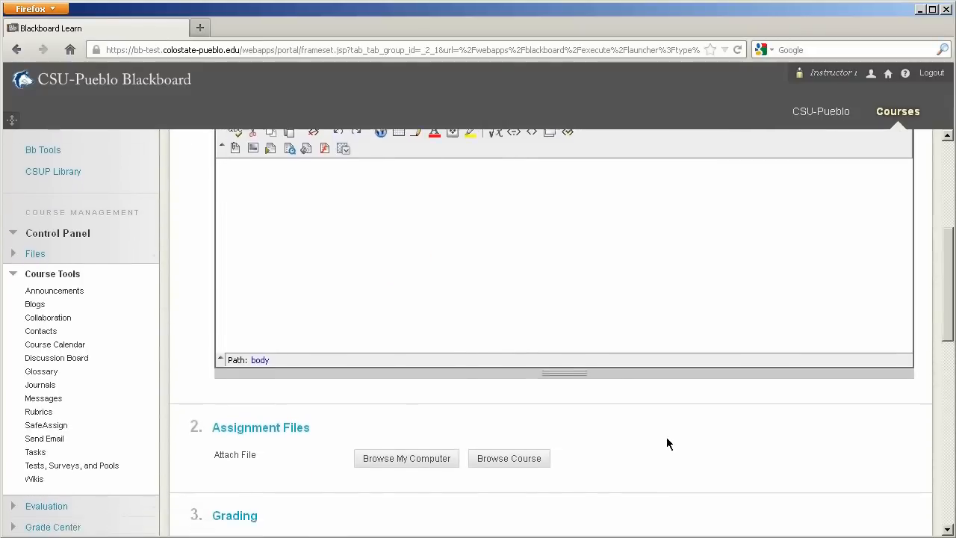
pyautogui.scroll(-4, 666, 443)
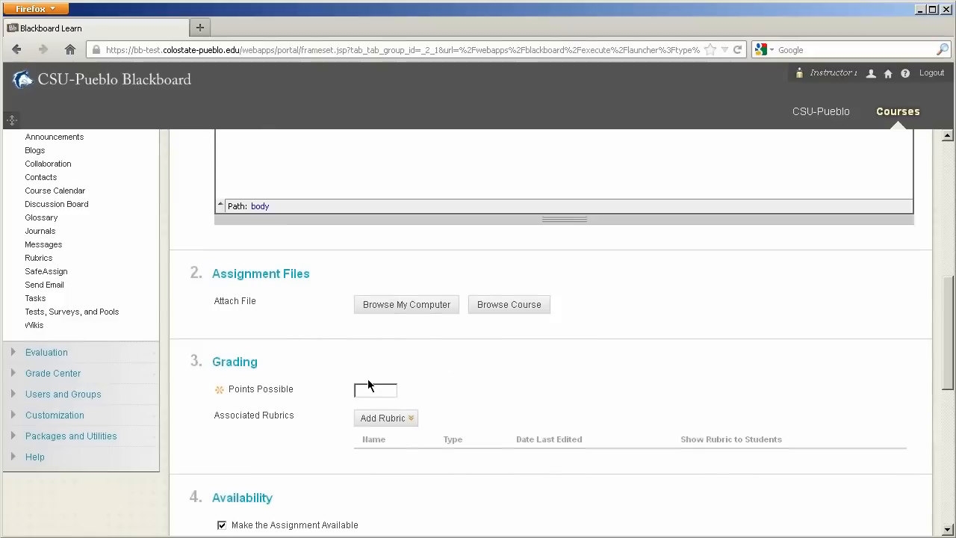
pyautogui.click(418, 419)
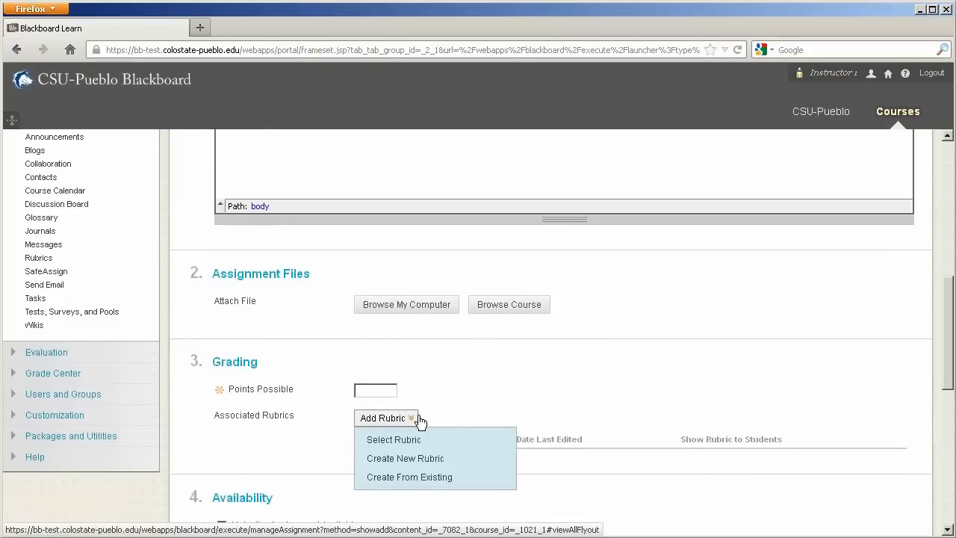
pyautogui.click(418, 420)
pyautogui.click(418, 420)
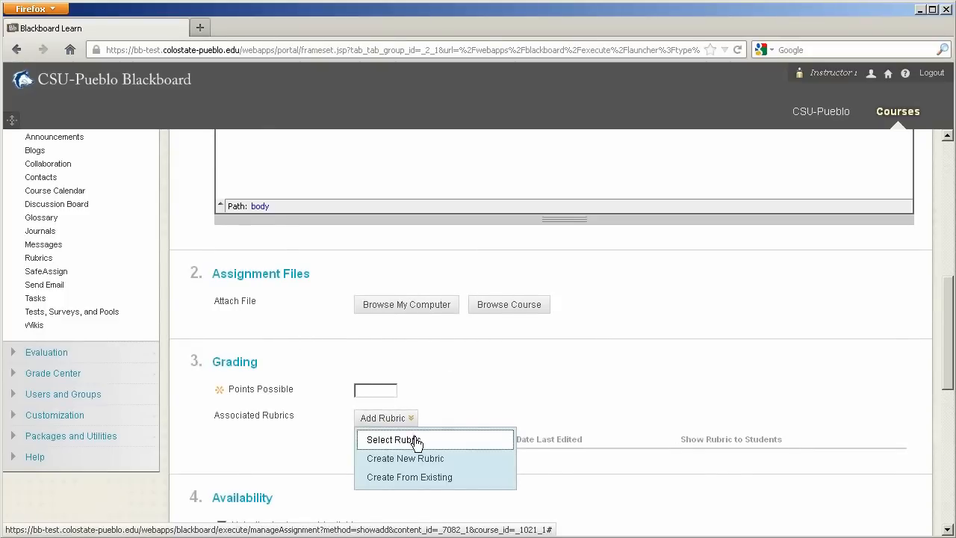
pyautogui.click(418, 439)
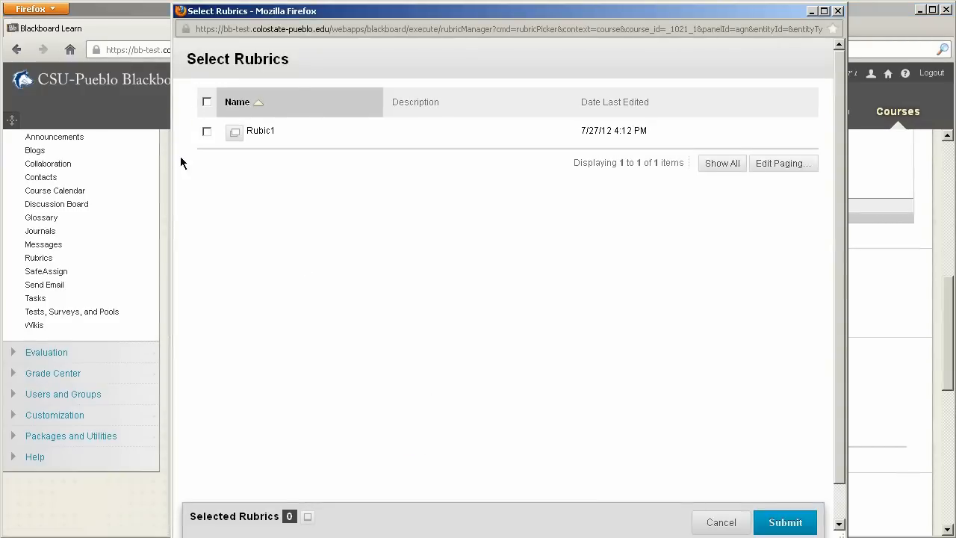
pyautogui.click(207, 132)
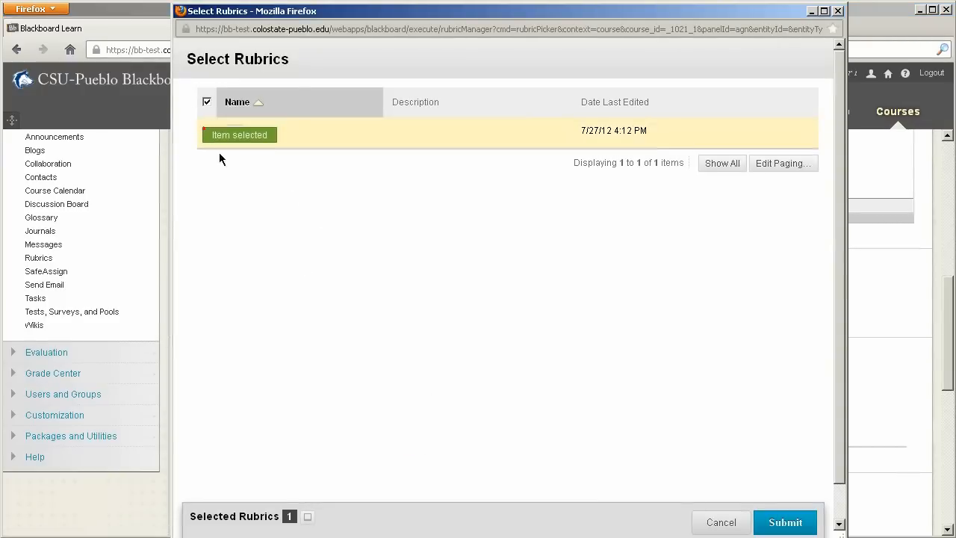
pyautogui.click(784, 522)
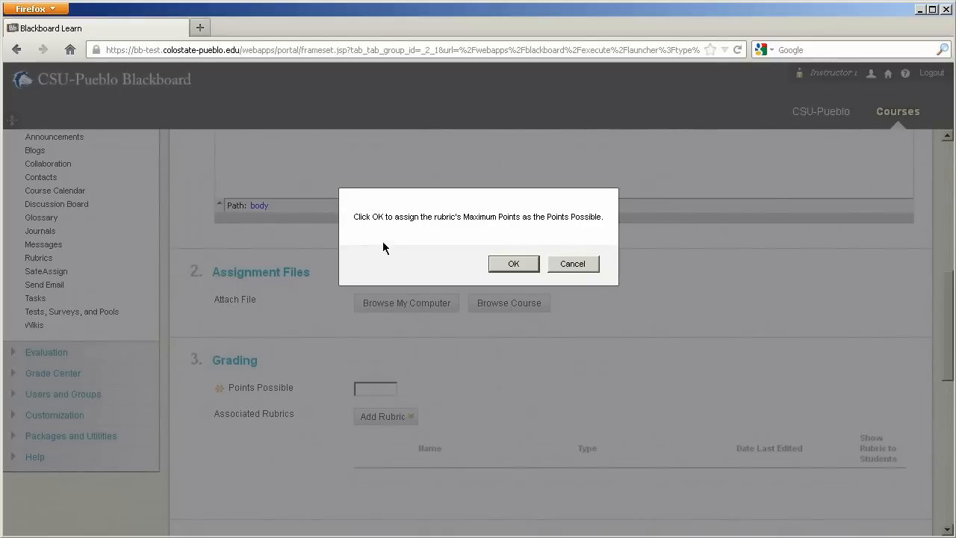
pyautogui.click(513, 264)
pyautogui.click(377, 415)
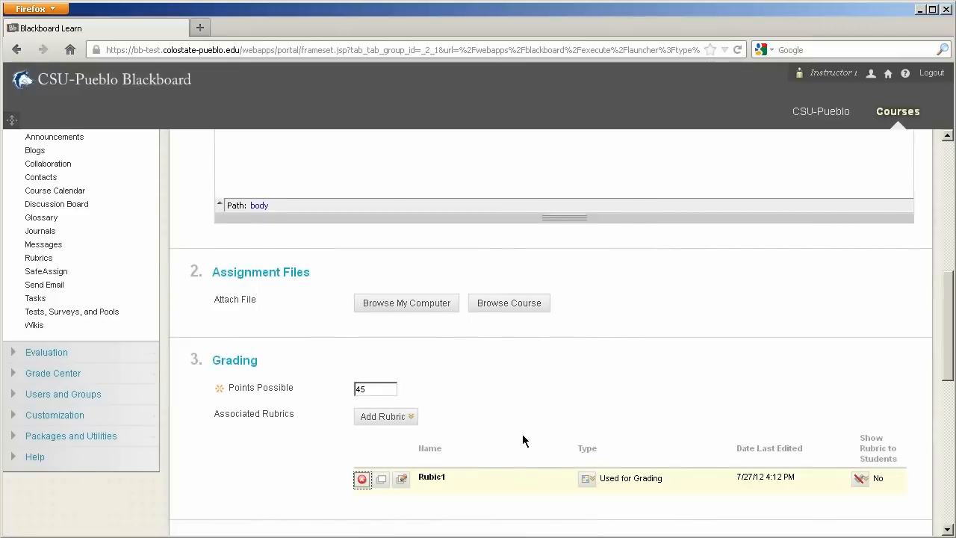
# Step: View the attached Rubic1, open it for editing to review its point ranges, and cancel without changes
pyautogui.scroll(-2, 523, 433)
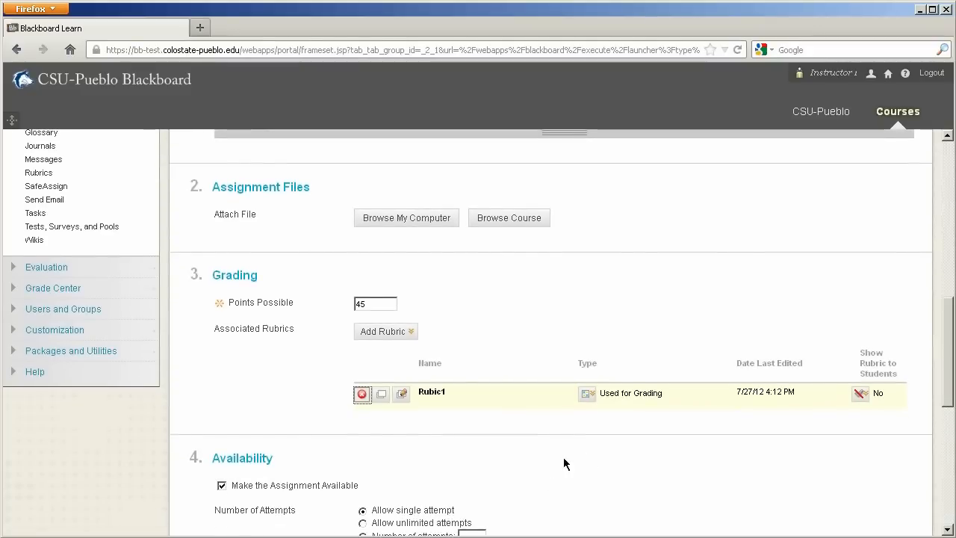
pyautogui.click(383, 396)
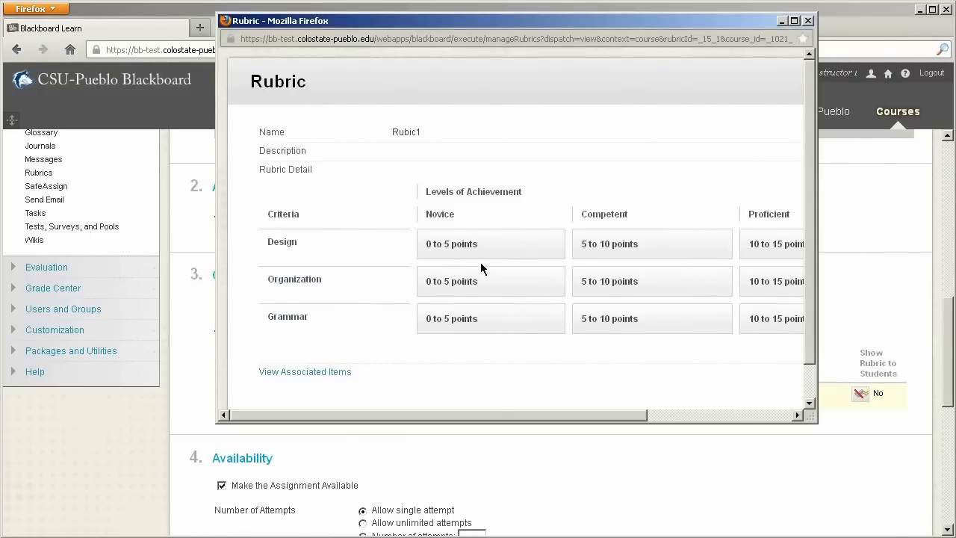
pyautogui.click(807, 21)
pyautogui.click(403, 395)
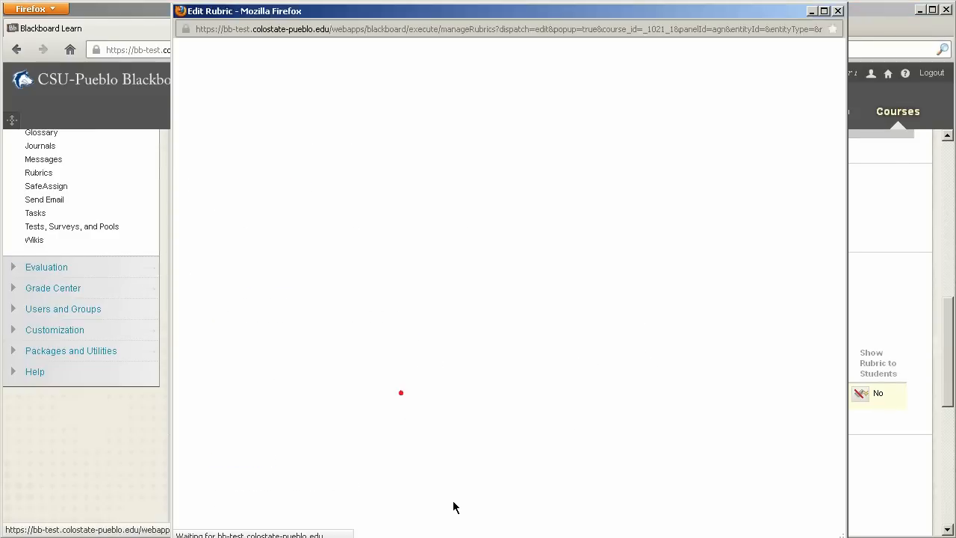
pyautogui.scroll(-3, 537, 452)
pyautogui.scroll(-2, 537, 448)
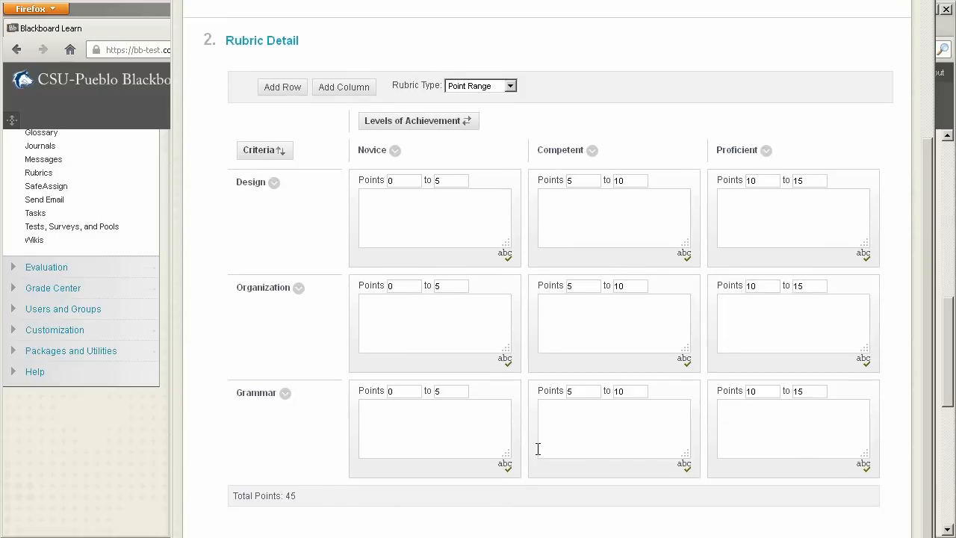
pyautogui.scroll(5, 538, 448)
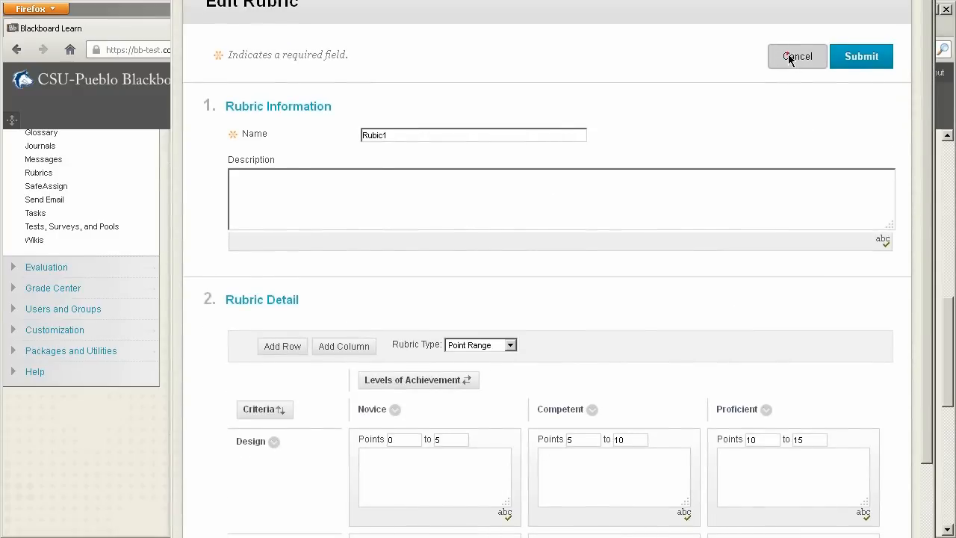
pyautogui.click(790, 57)
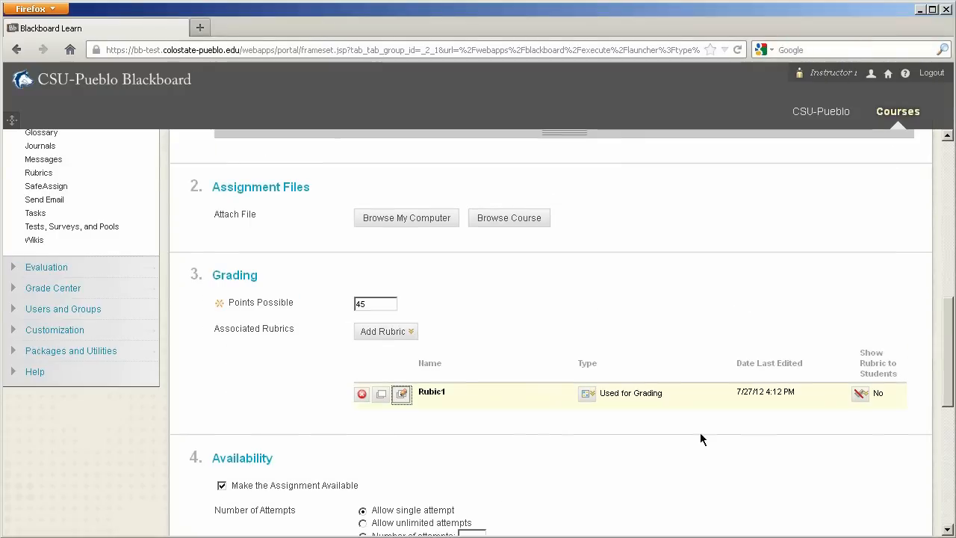
# Step: Switch Rubic1 to Used for Secondary Evaluation and back to Used for Grading, accepting its maximum points as the points possible
pyautogui.click(587, 393)
pyautogui.click(611, 418)
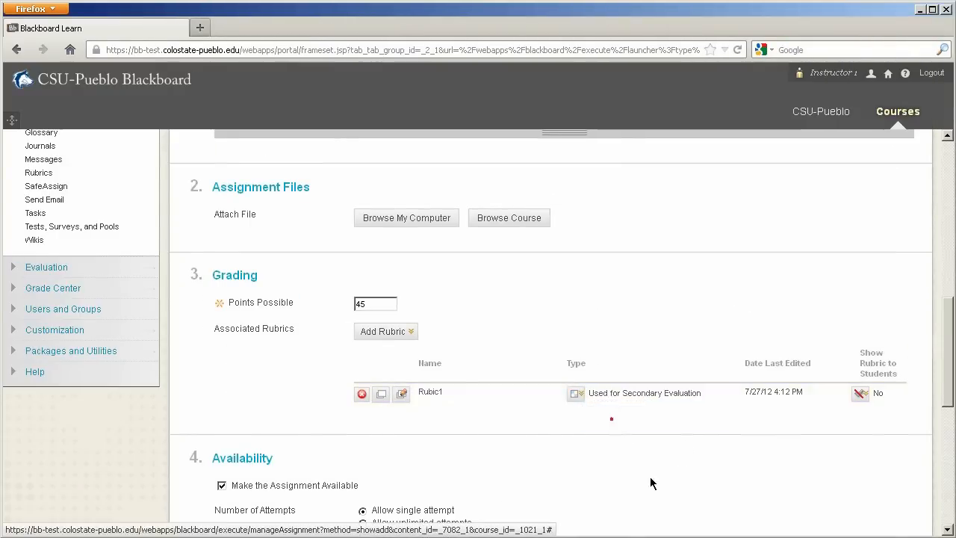
pyautogui.click(590, 393)
pyautogui.click(600, 418)
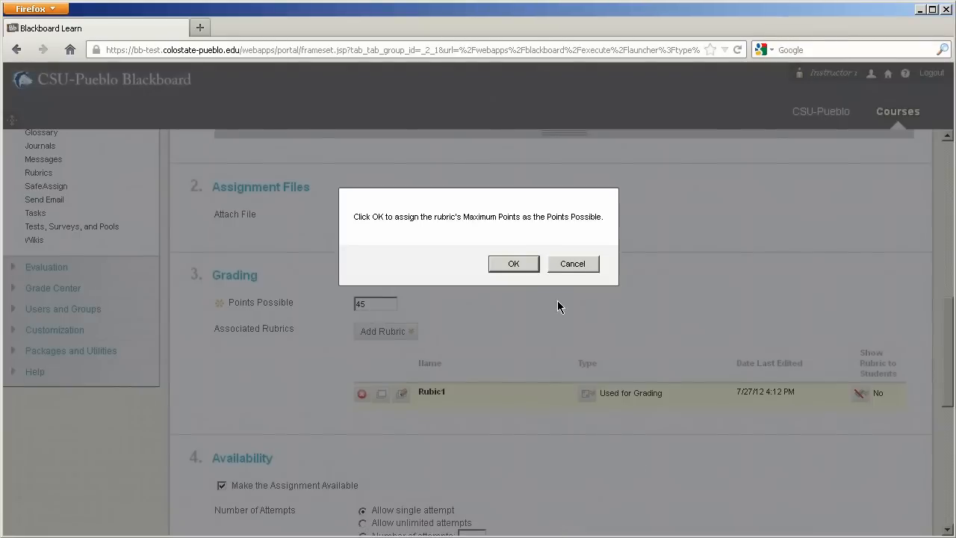
pyautogui.click(513, 264)
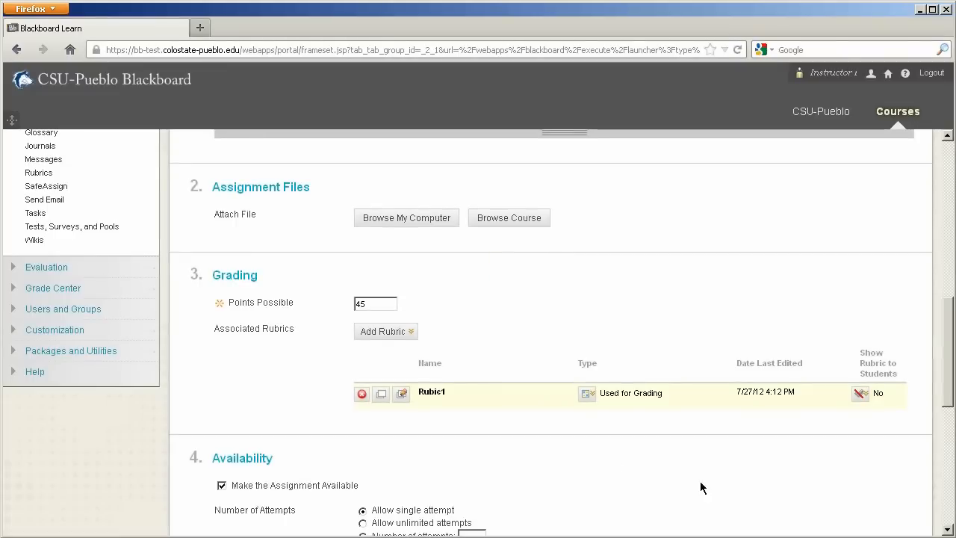
# Step: Set Rubic1 to be shown to students as Yes (With Rubric Scores) and submit the assignment
pyautogui.click(860, 396)
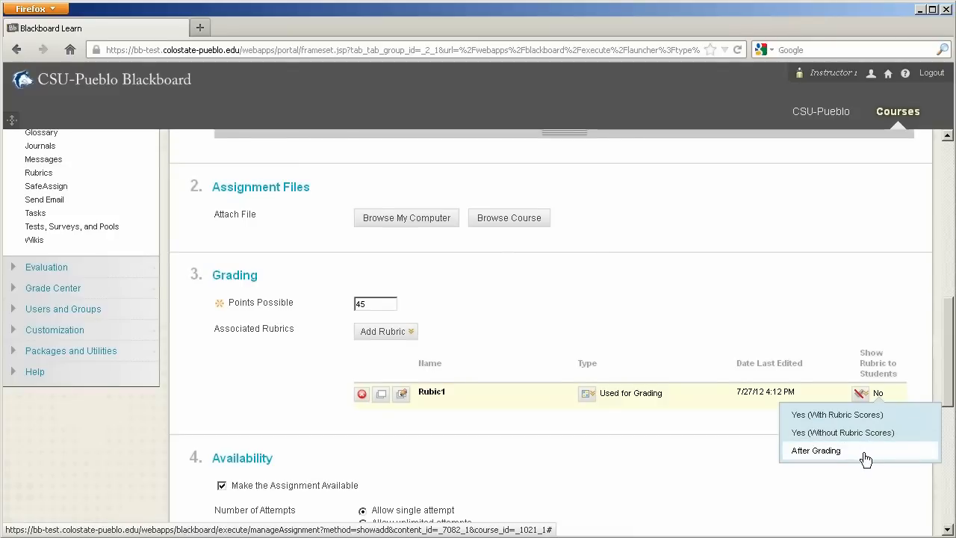
pyautogui.click(844, 415)
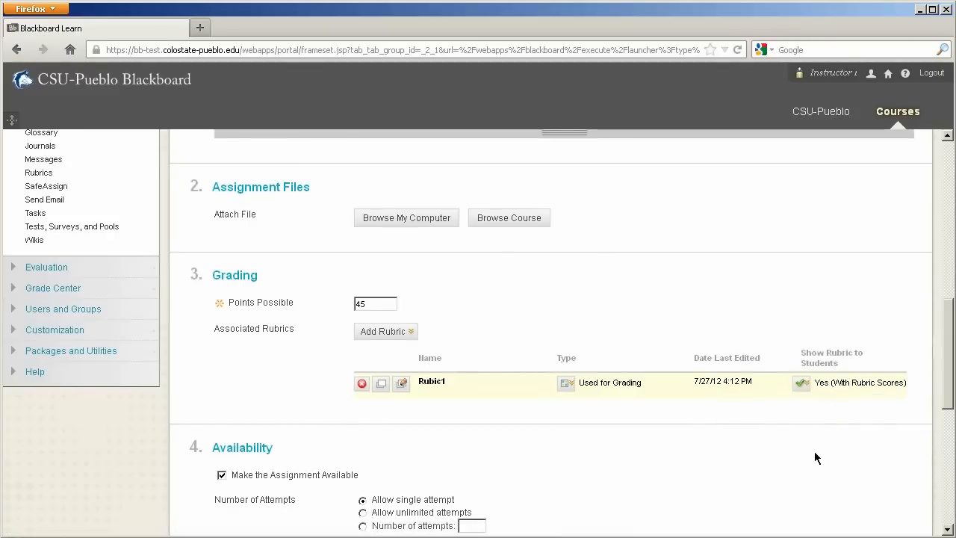
pyautogui.scroll(-9, 814, 451)
pyautogui.click(903, 501)
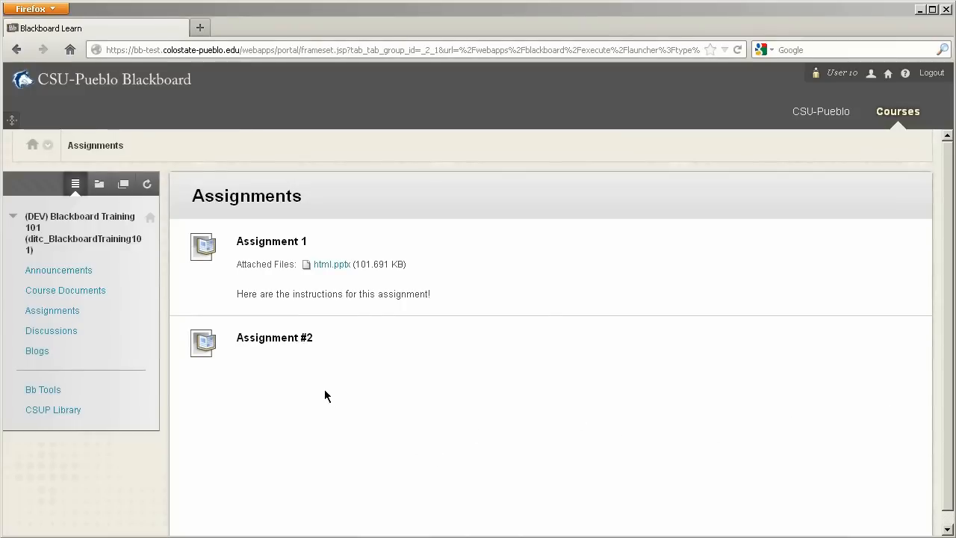
# Step: Open Assignment #2 from the student account, view its rubric in detail and exit the rubric
pyautogui.click(274, 339)
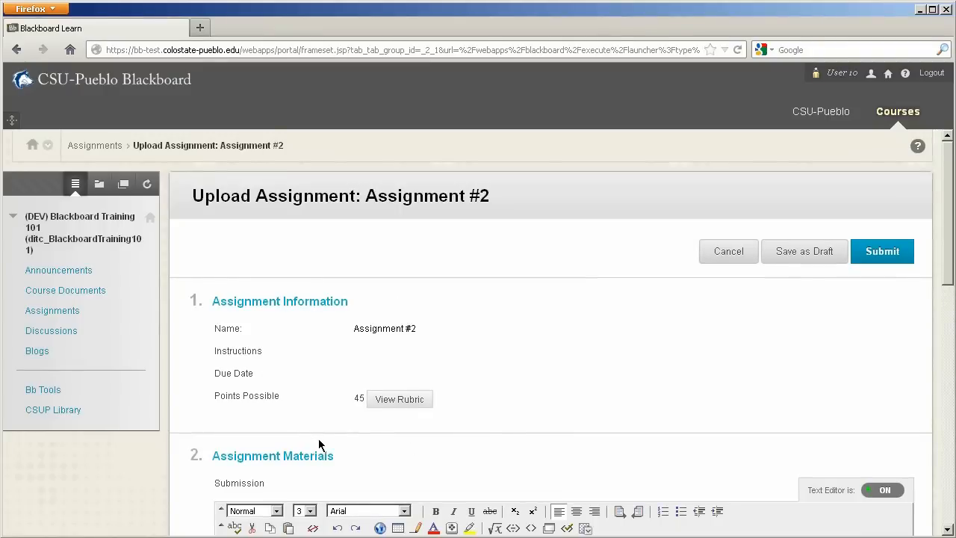
pyautogui.click(390, 401)
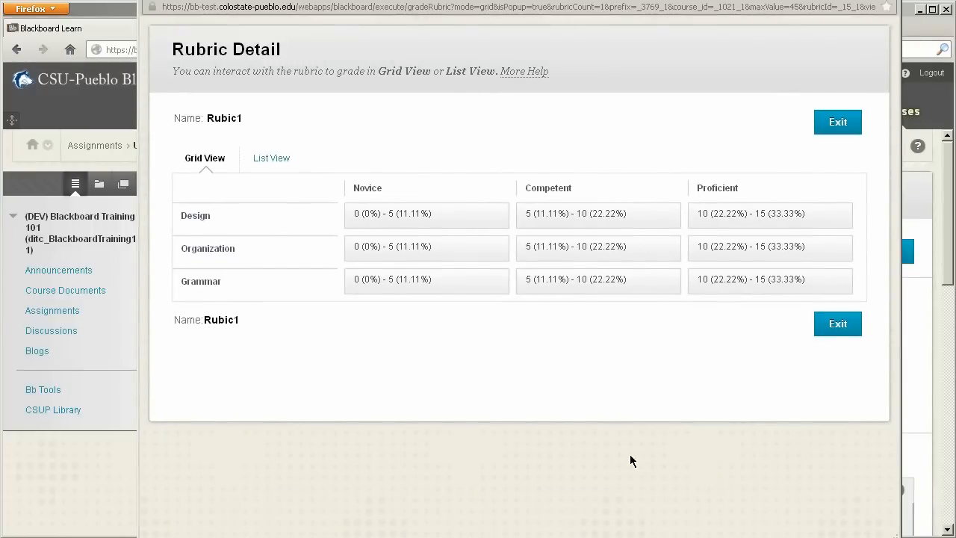
pyautogui.click(837, 323)
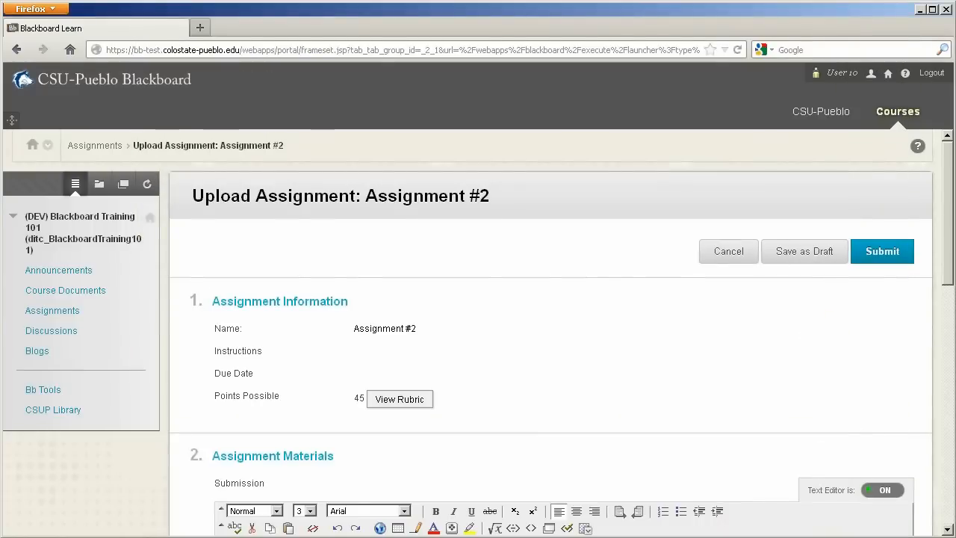
# Step: Fill in the submission text ewfqw and the comment wqe for Assignment #2, and submit the attempt
pyautogui.moveTo(952, 262); pyautogui.dragTo(939, 365)
pyautogui.click(612, 351)
pyautogui.write('asdfge')
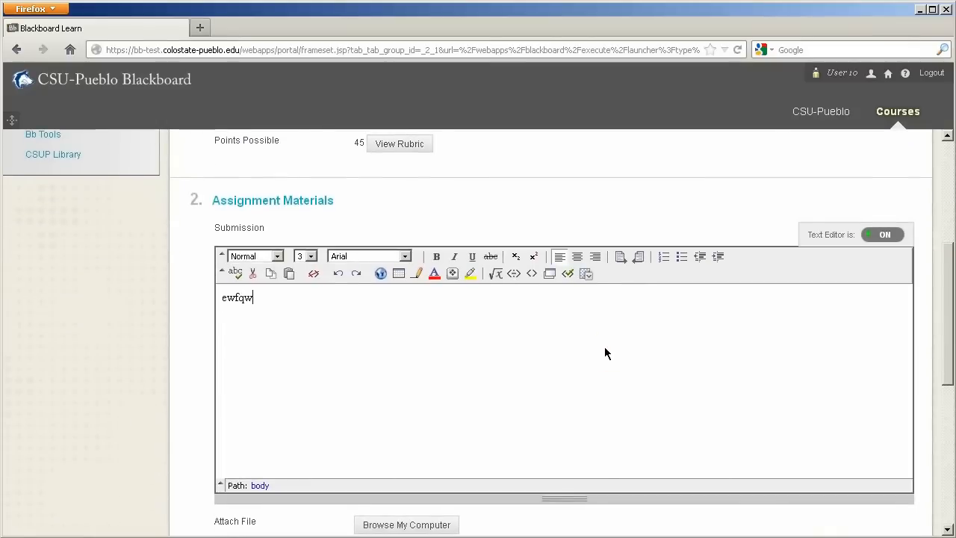
pyautogui.scroll(-5, 605, 348)
pyautogui.click(620, 338)
pyautogui.write('wge')
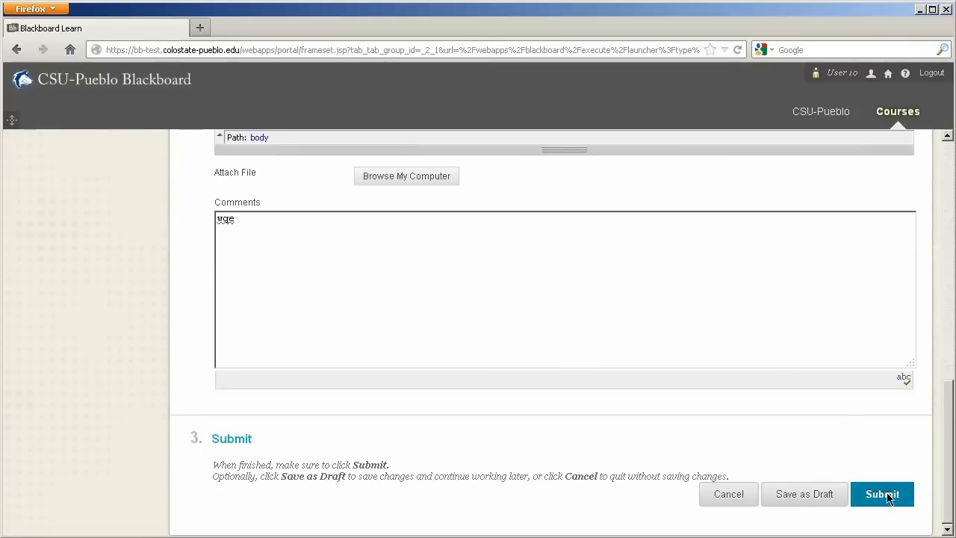
pyautogui.click(884, 494)
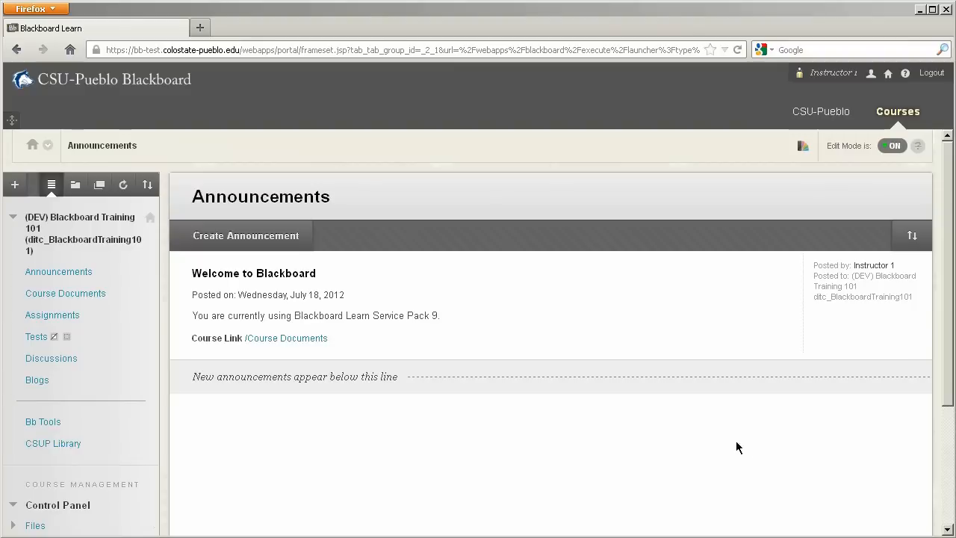
# Step: Open the Full Grade Center from the instructor account and show the grade details of User 10's Assignment #2
pyautogui.click(521, 422)
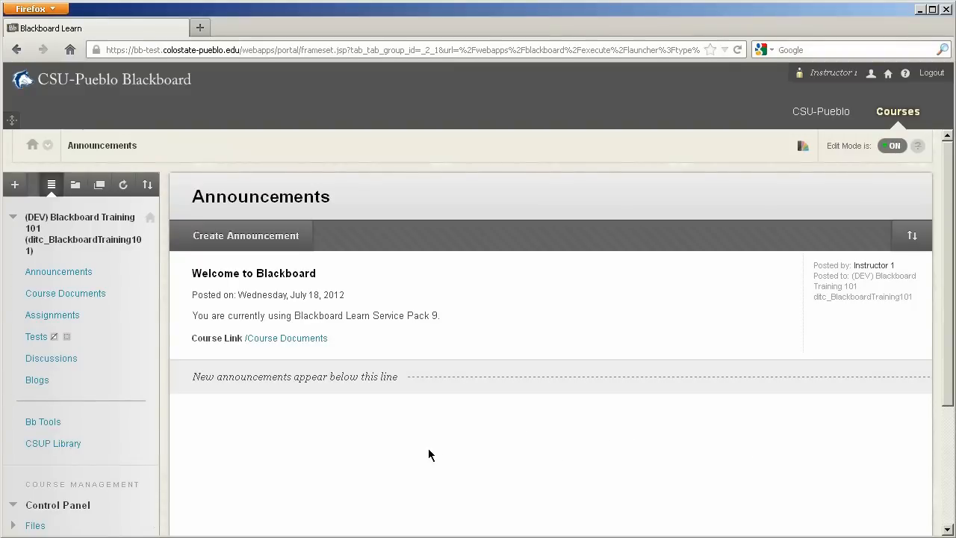
pyautogui.scroll(-4, 418, 437)
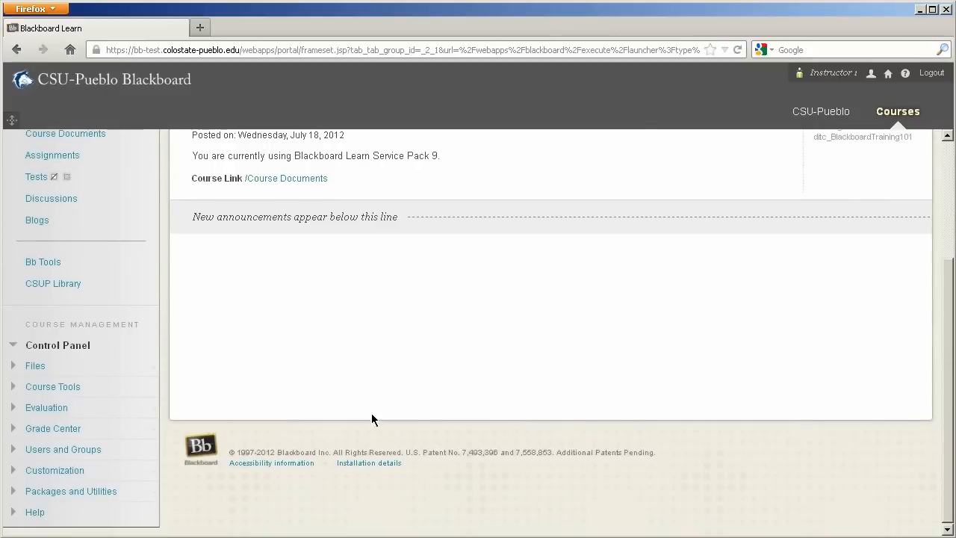
pyautogui.click(52, 428)
pyautogui.click(75, 459)
pyautogui.moveTo(442, 453); pyautogui.dragTo(776, 462)
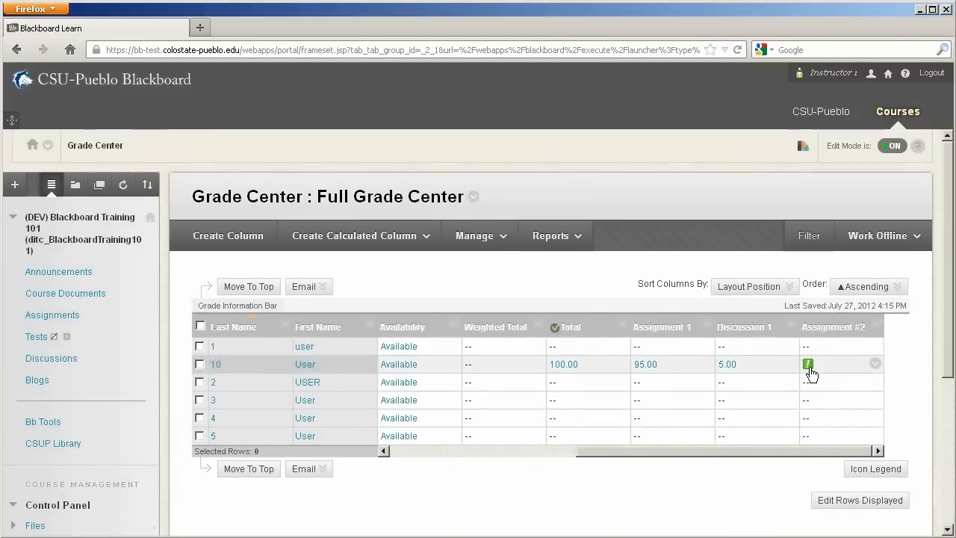
pyautogui.click(877, 365)
pyautogui.click(840, 396)
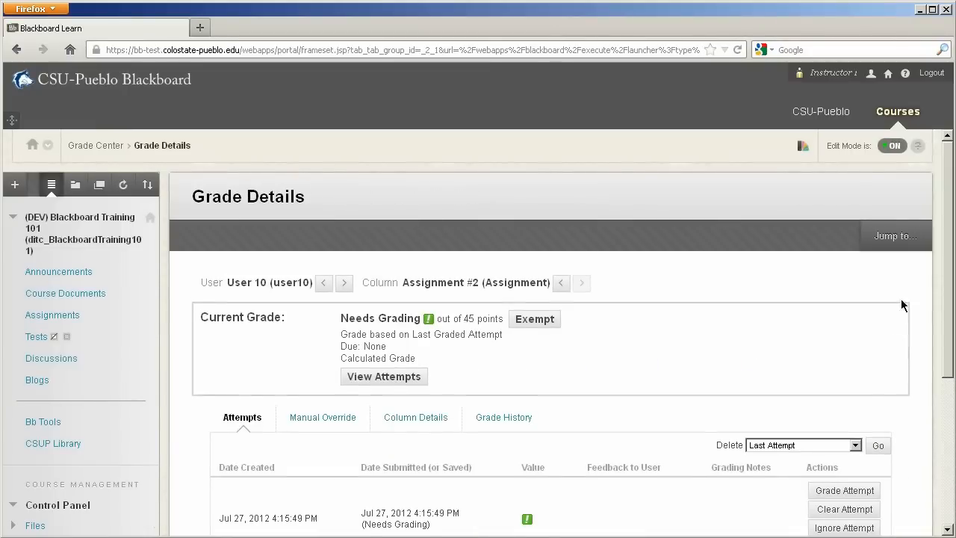
# Step: Start grading User 10's Assignment #2 attempt, review the submission and open the rubric for the grade
pyautogui.moveTo(951, 262); pyautogui.dragTo(950, 334)
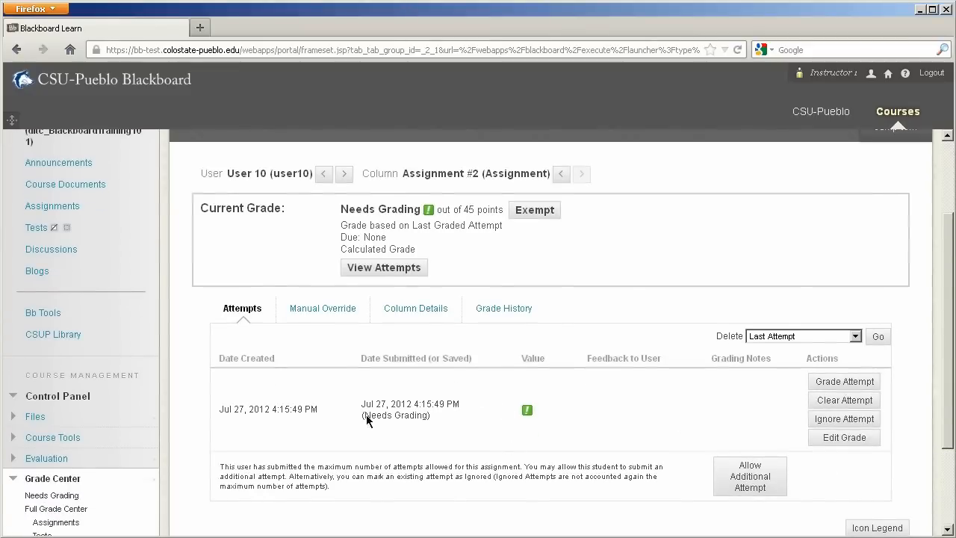
pyautogui.click(812, 382)
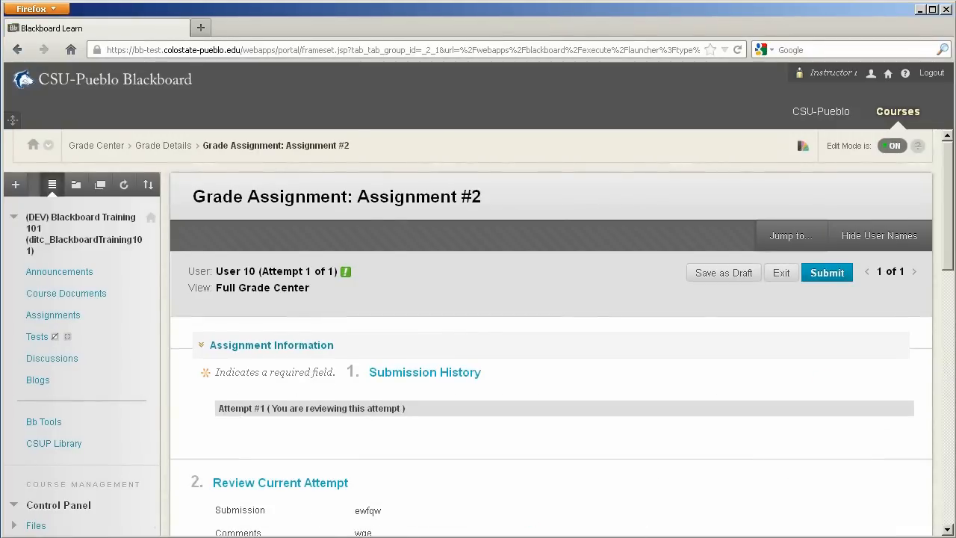
pyautogui.moveTo(949, 187); pyautogui.dragTo(945, 249)
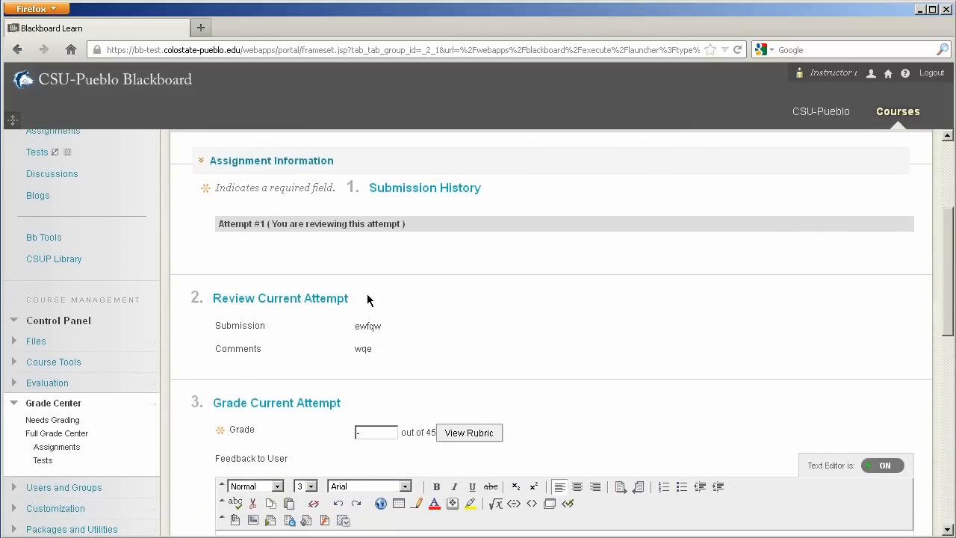
pyautogui.moveTo(946, 241); pyautogui.dragTo(947, 277)
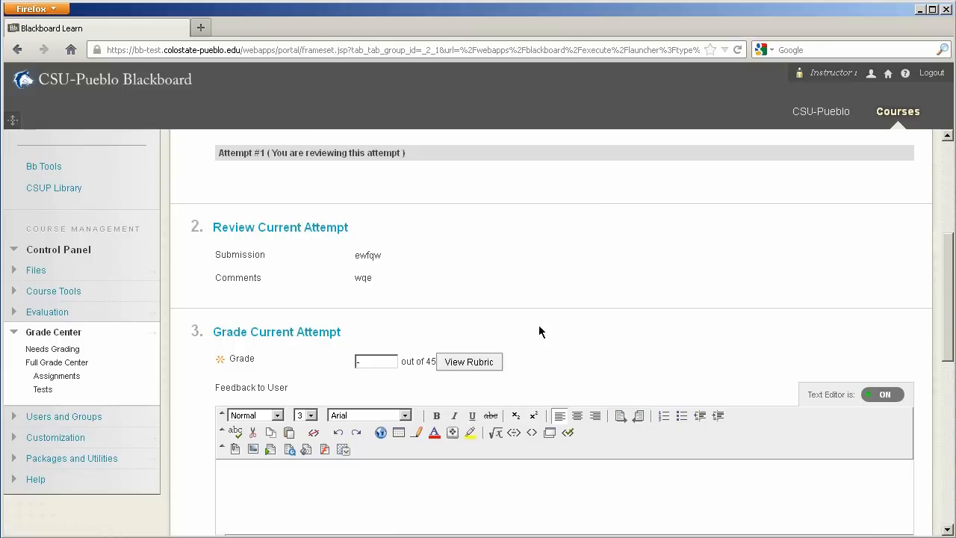
pyautogui.click(462, 363)
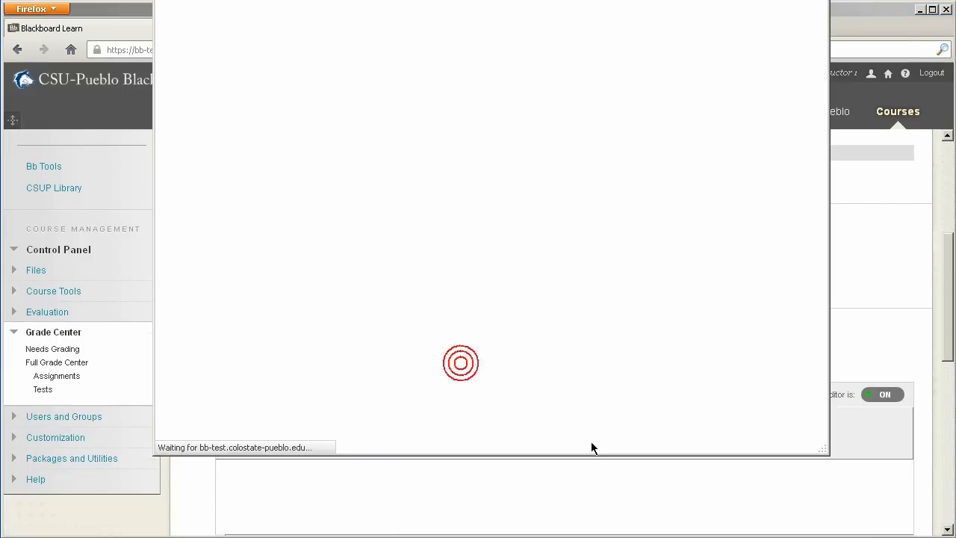
# Step: Bring the whole rubric window into view and set Design to 6 points under Competent and Organization to 15 points under Proficient
pyautogui.moveTo(153, 0); pyautogui.dragTo(100, 37)
pyautogui.moveTo(389, 48); pyautogui.dragTo(308, 0)
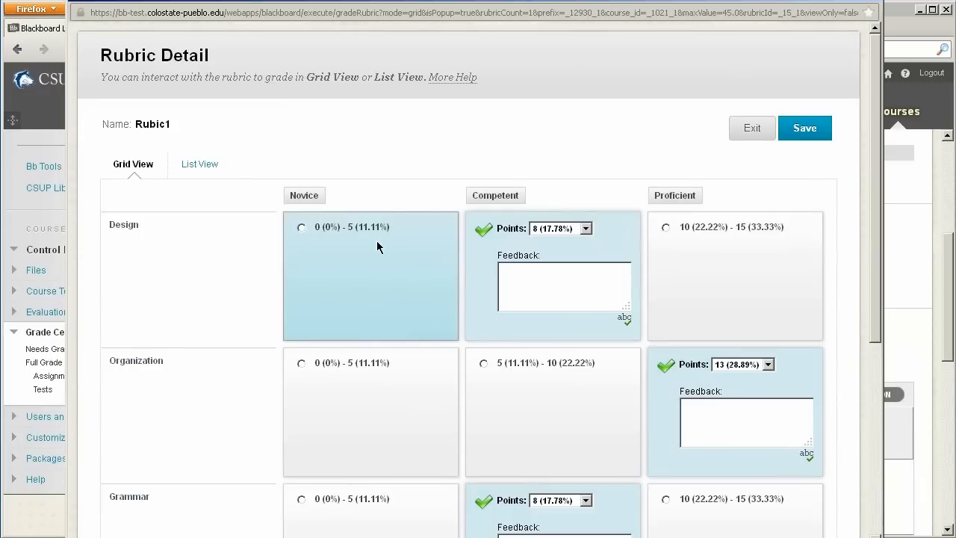
pyautogui.click(586, 228)
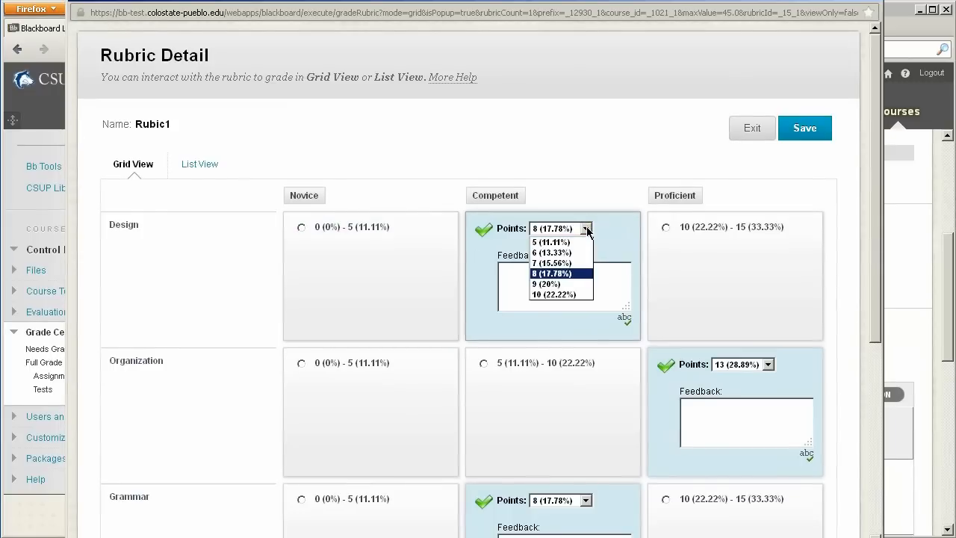
pyautogui.click(552, 253)
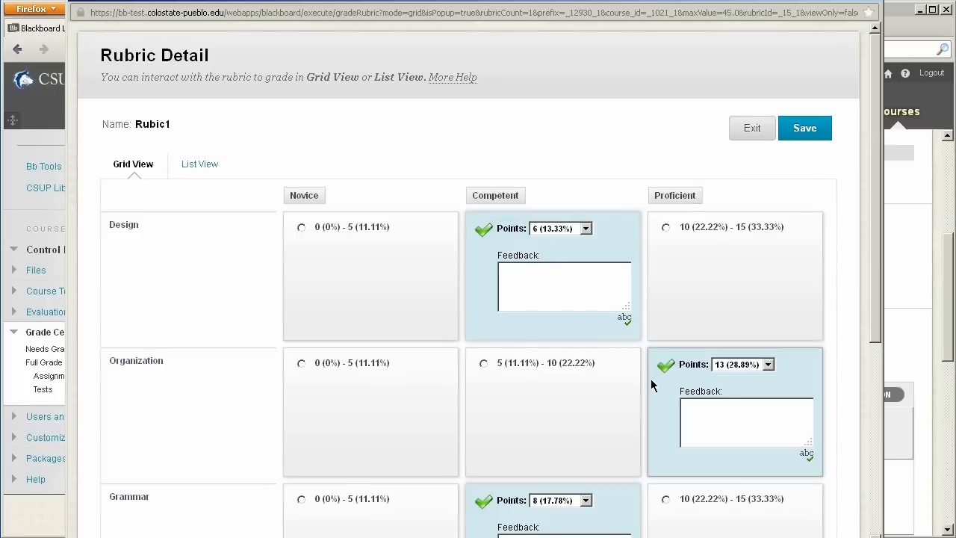
pyautogui.click(769, 365)
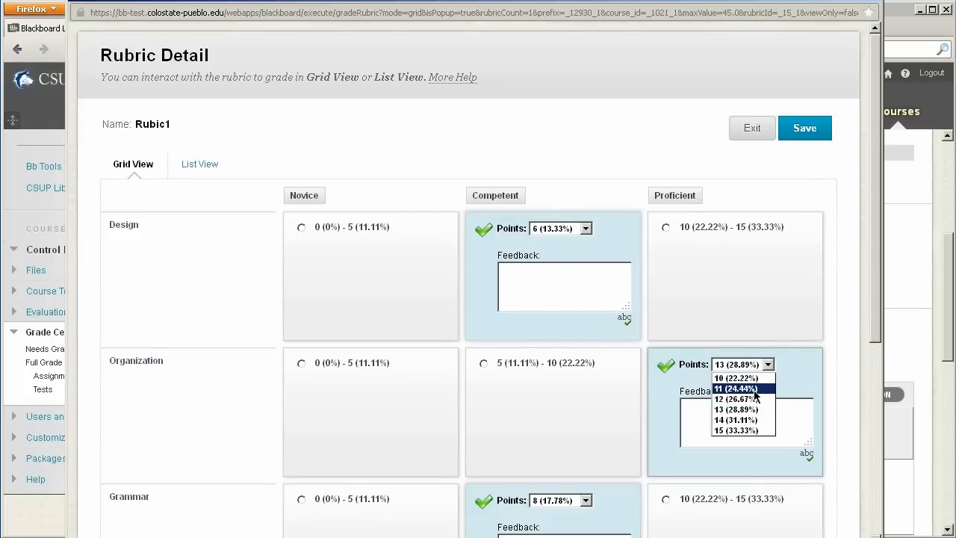
pyautogui.click(751, 431)
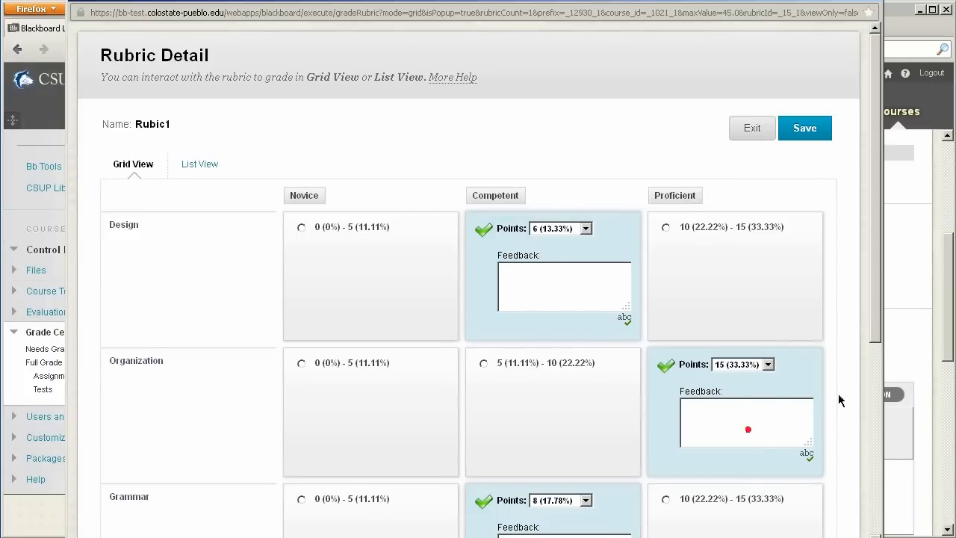
# Step: Set Grammar to 6 points under Competent, check the rubric's scores and feedback areas, and save the rubric
pyautogui.moveTo(875, 254); pyautogui.dragTo(879, 380)
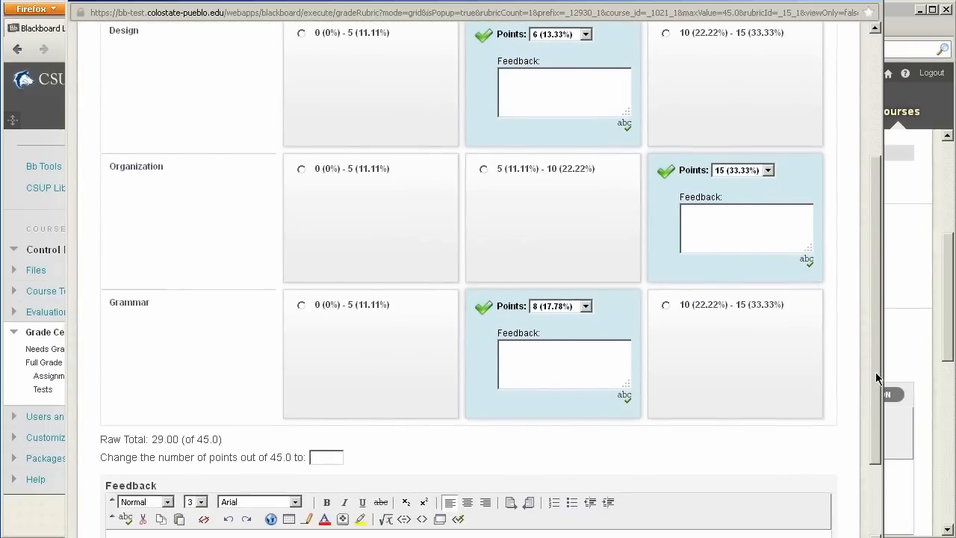
pyautogui.click(551, 306)
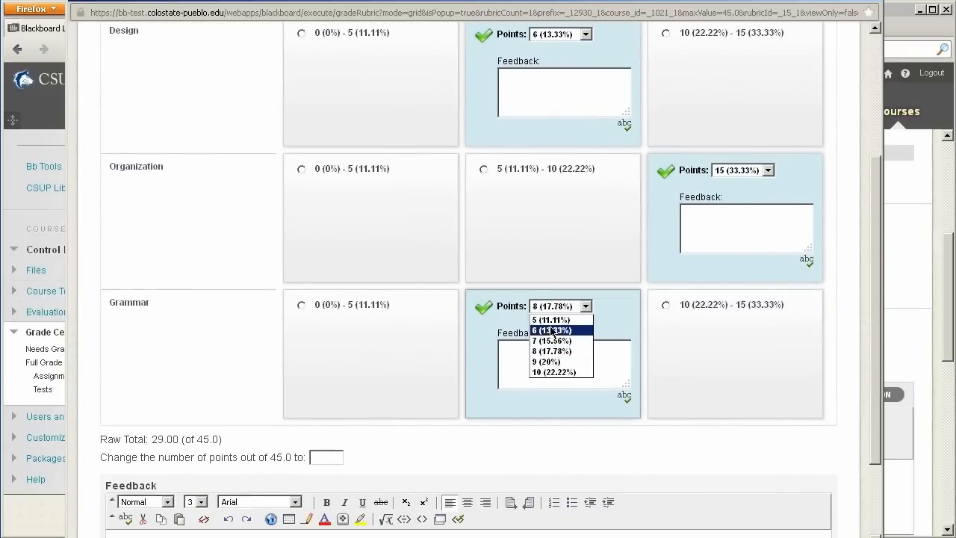
pyautogui.click(551, 330)
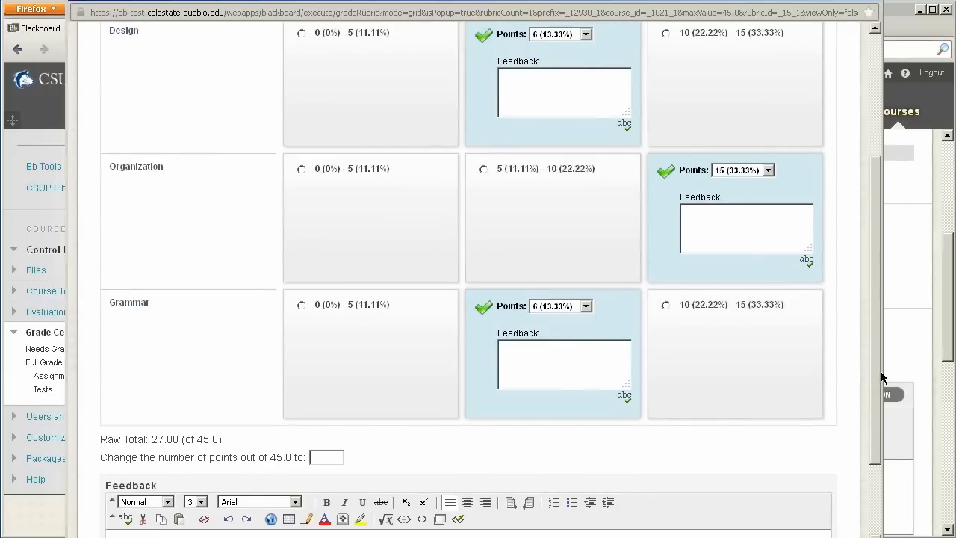
pyautogui.moveTo(877, 283); pyautogui.dragTo(880, 352)
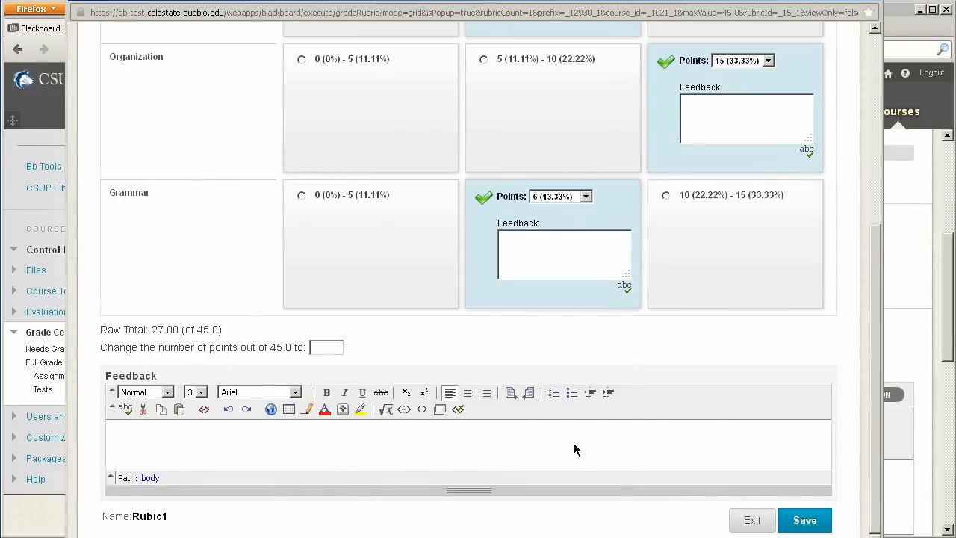
pyautogui.scroll(3, 574, 449)
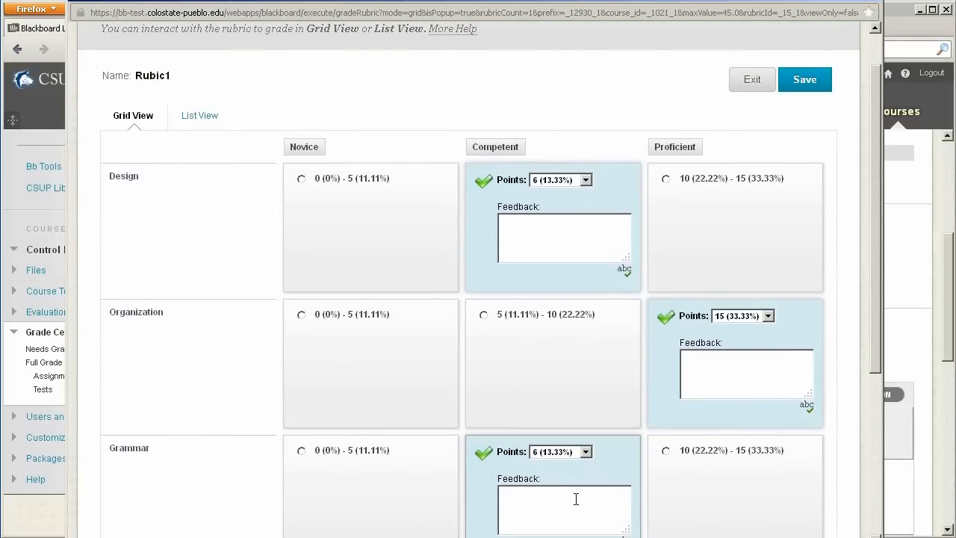
pyautogui.scroll(-3, 575, 499)
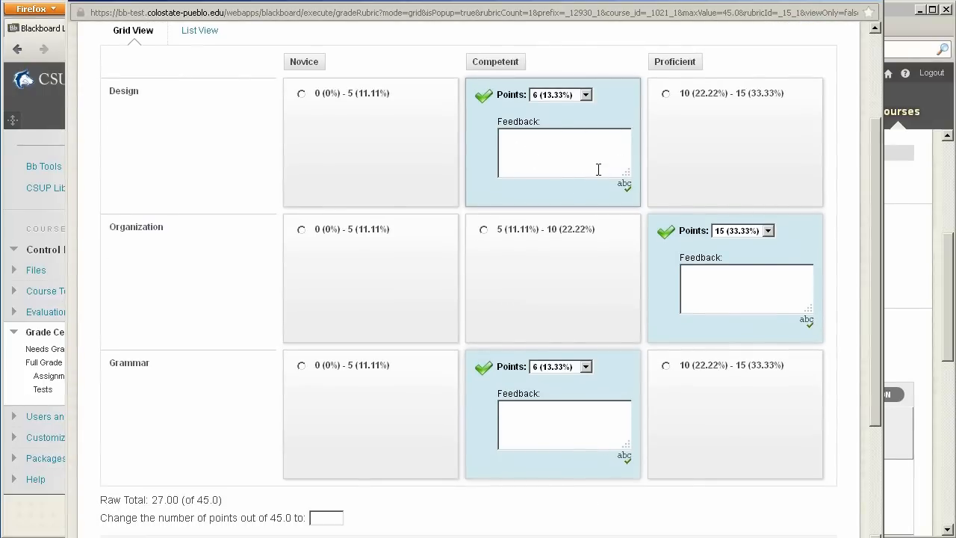
pyautogui.scroll(-4, 576, 426)
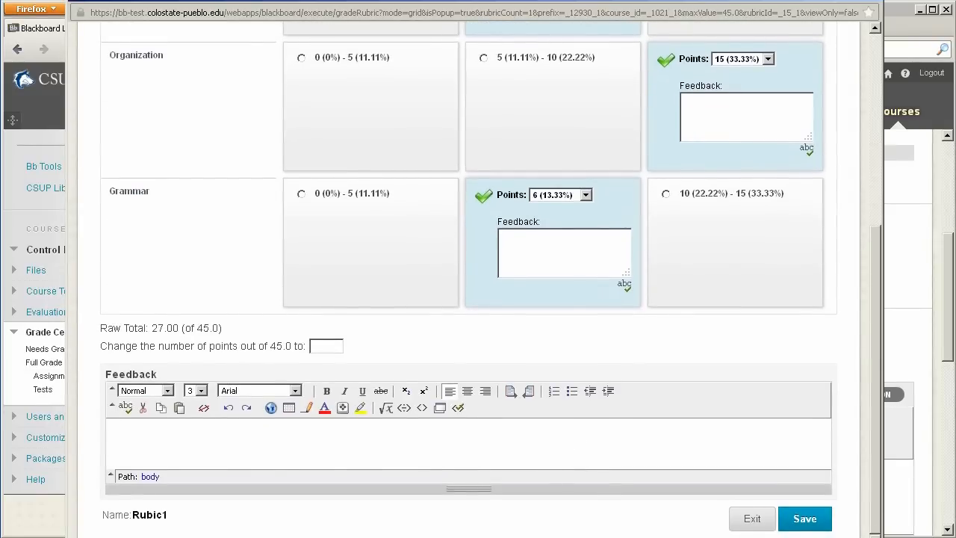
pyautogui.click(821, 520)
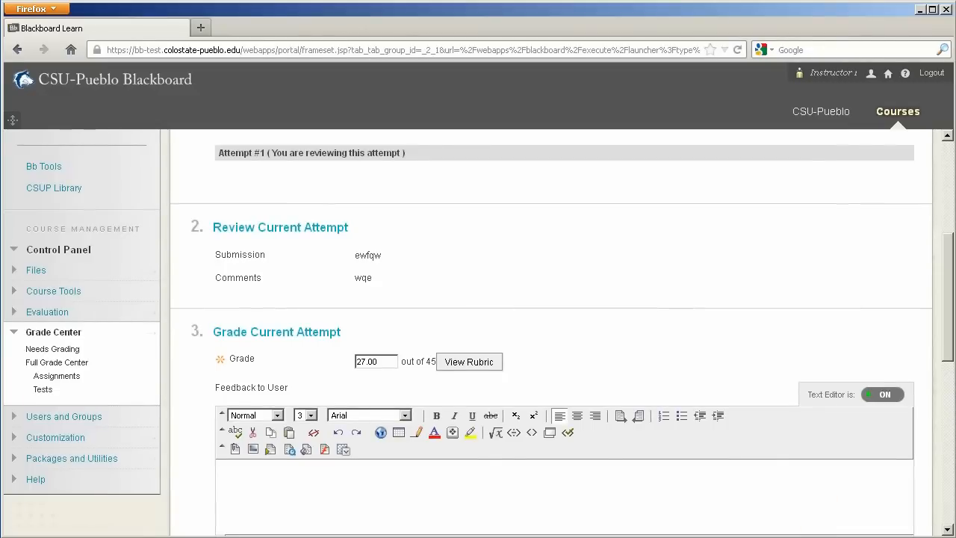
# Step: Submit the rubric-based grade for User 10's Assignment #2 attempt and return from the grade details to the Grade Center
pyautogui.moveTo(950, 340); pyautogui.dragTo(953, 491)
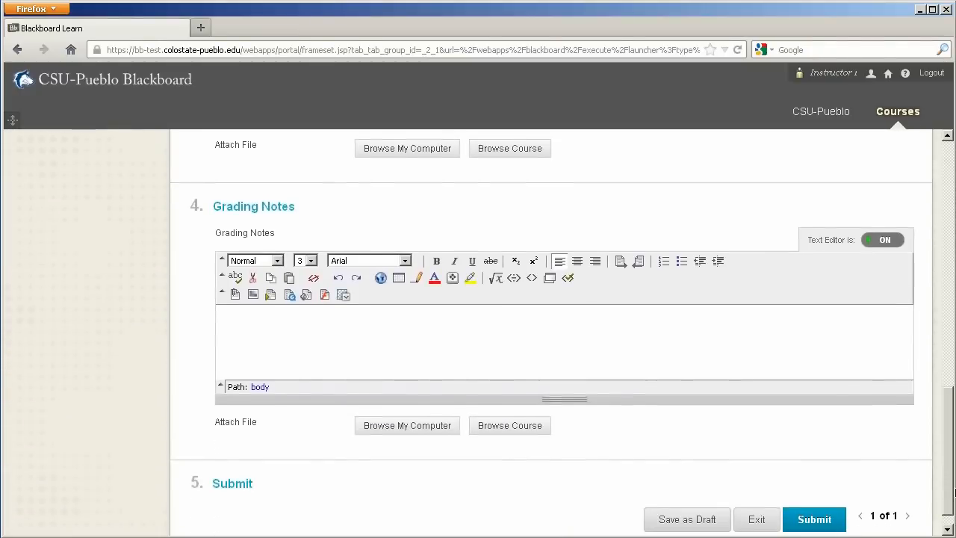
pyautogui.click(811, 523)
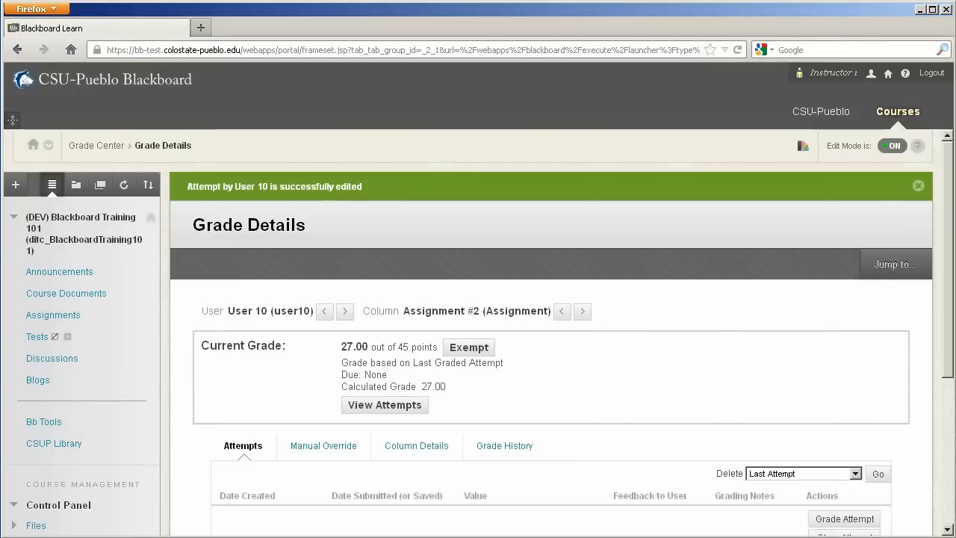
pyautogui.moveTo(952, 276); pyautogui.dragTo(952, 351)
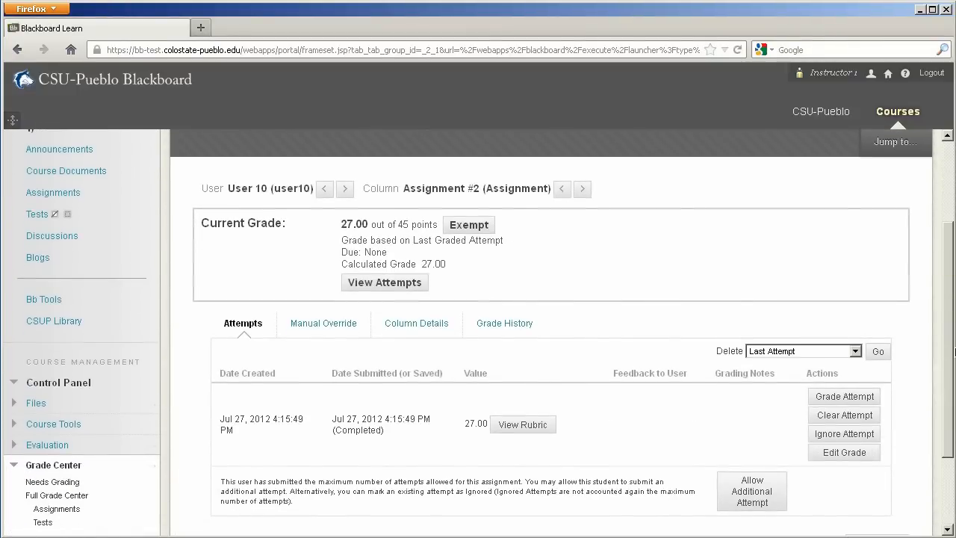
pyautogui.moveTo(953, 352); pyautogui.dragTo(947, 418)
pyautogui.click(874, 496)
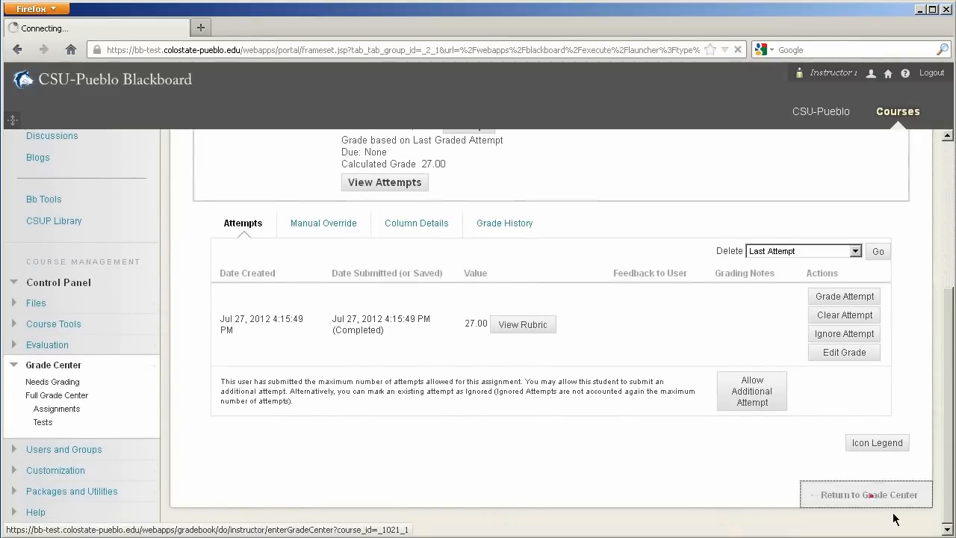